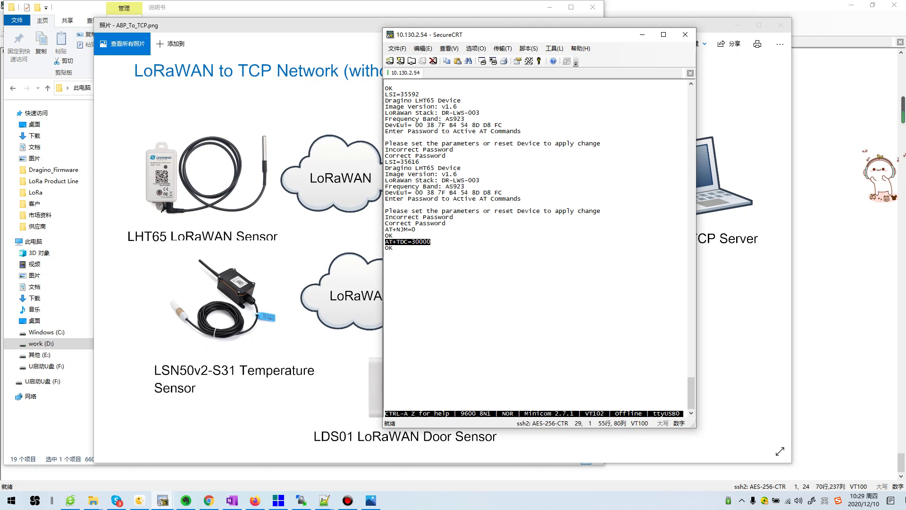
Restart the LHT65 sensor with ATZ and bring the gateway's LoRa Configuration page forward
type("ATZ")
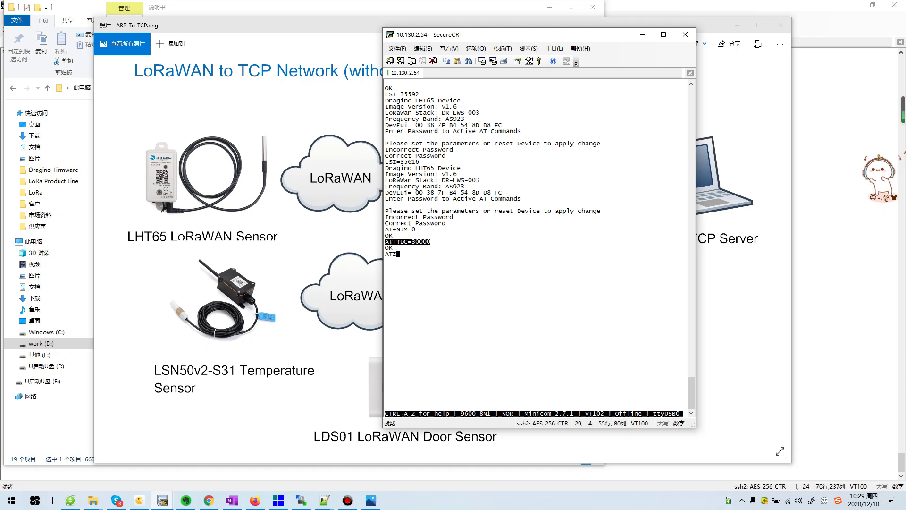
key("Return")
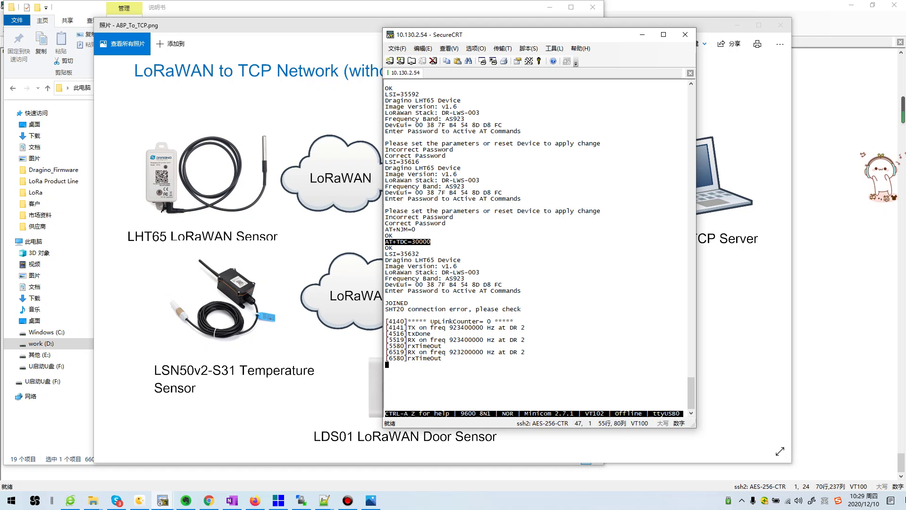
left_click(208, 500)
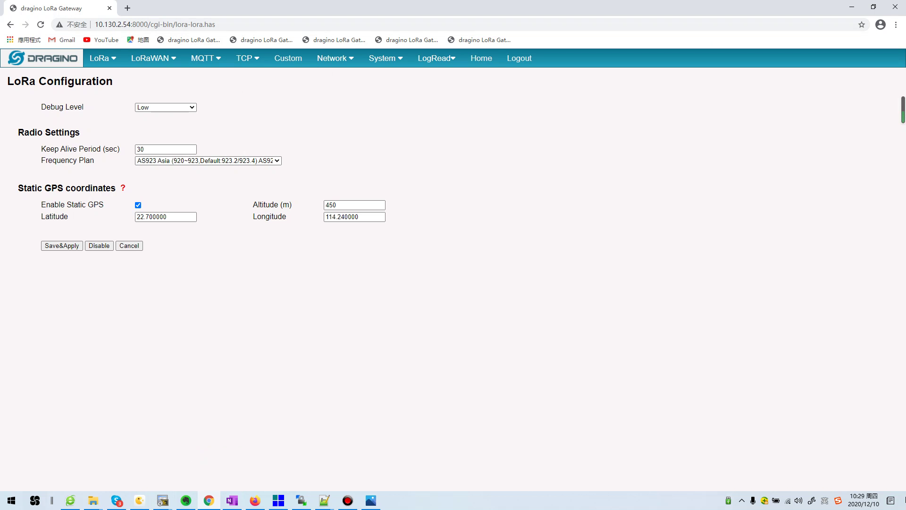
left_click(481, 58)
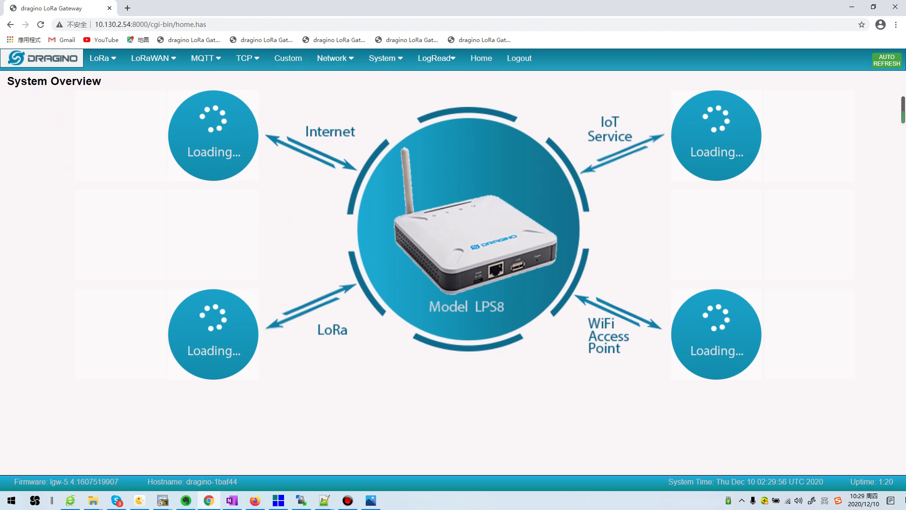
mouse_move(247, 58)
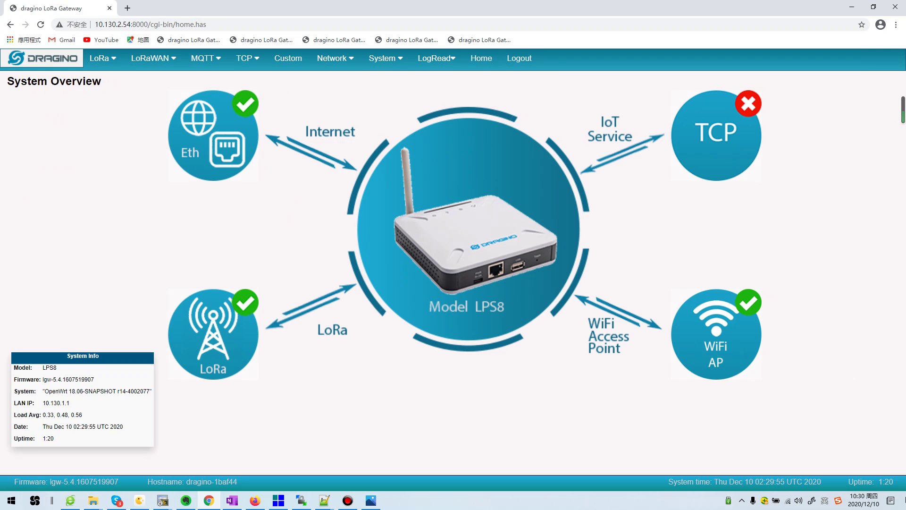
left_click(436, 58)
left_click(481, 58)
left_click(385, 58)
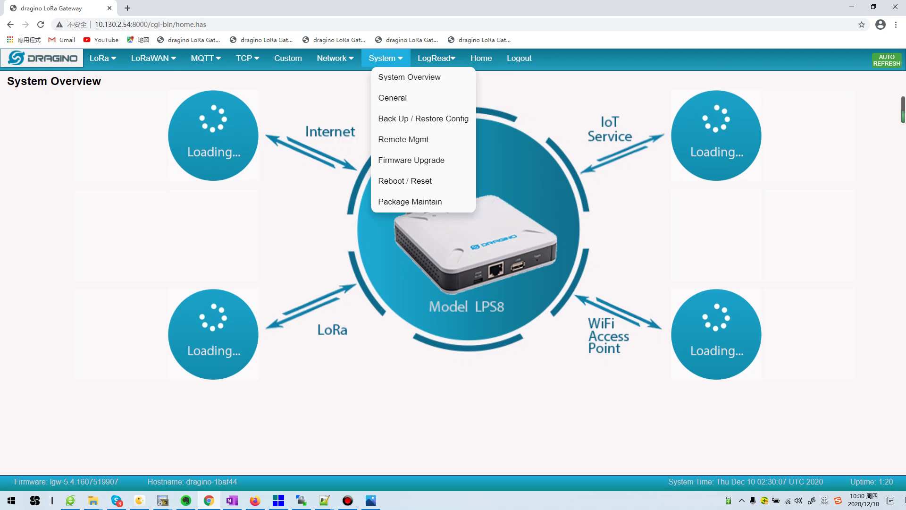
left_click(409, 77)
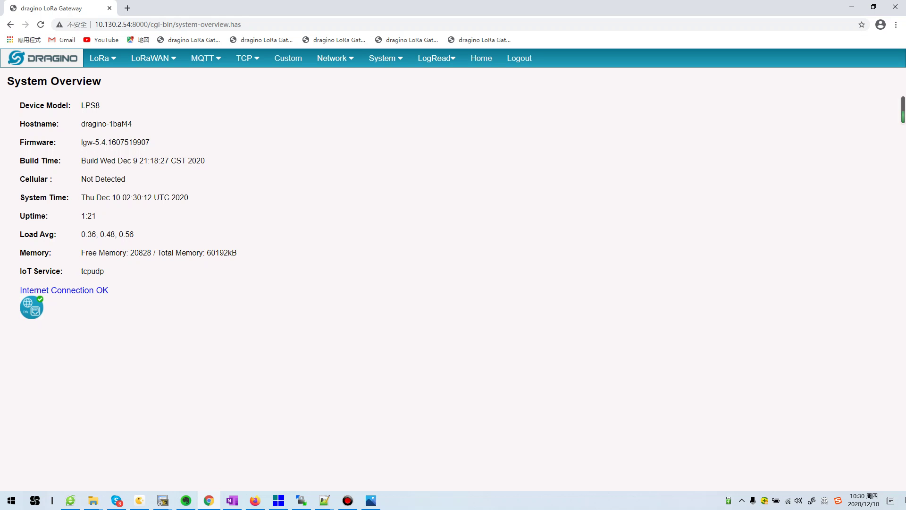
mouse_move(153, 58)
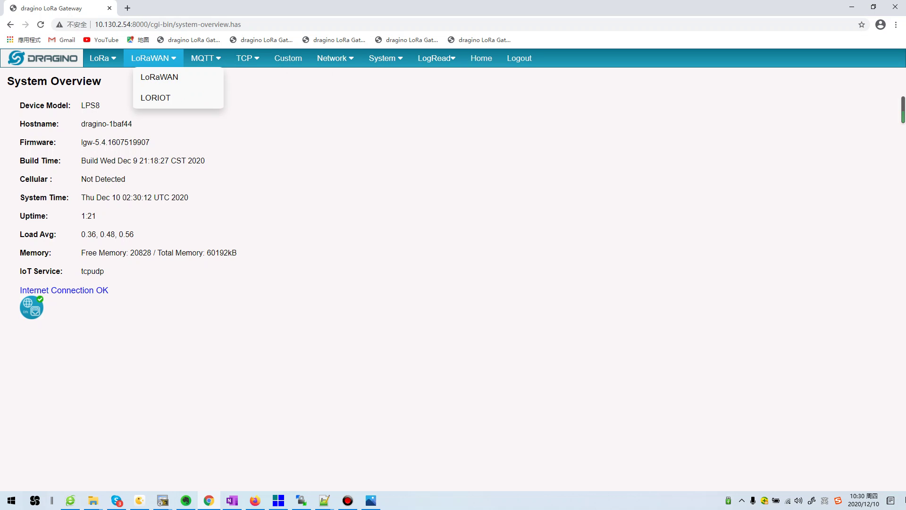
mouse_move(100, 58)
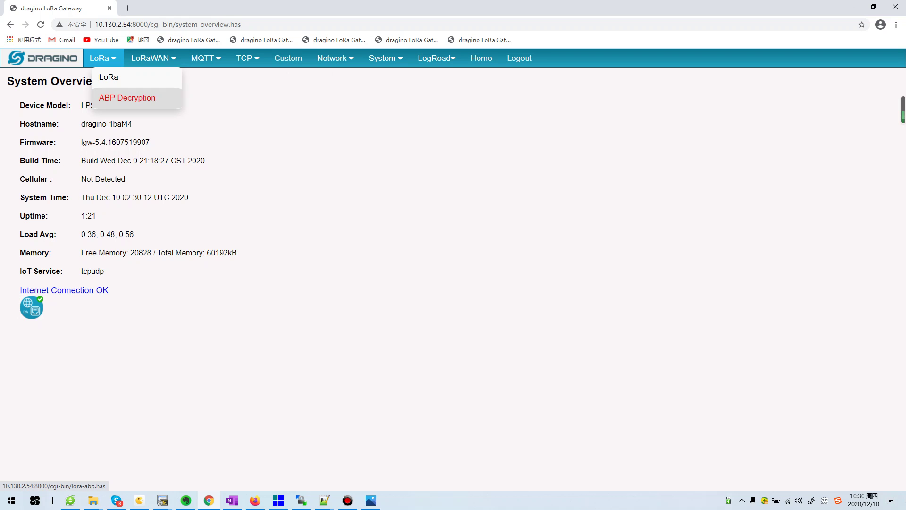
left_click(109, 77)
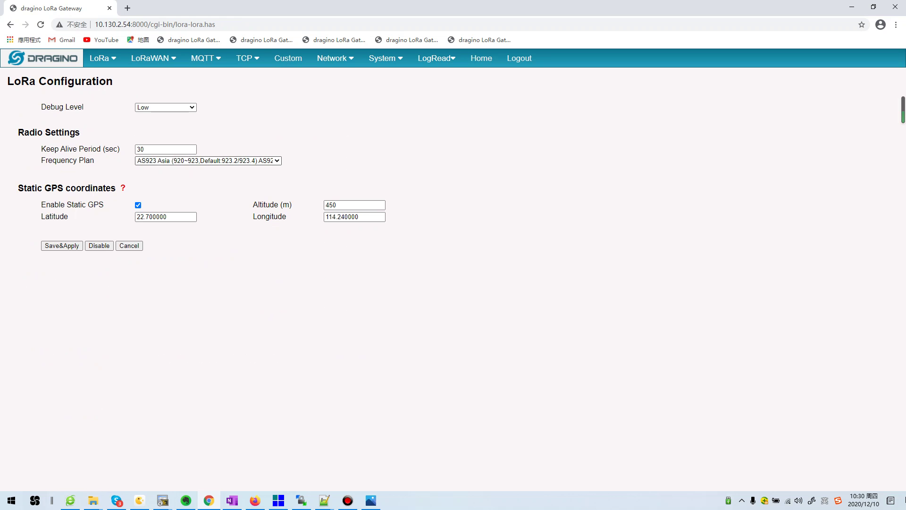
mouse_move(102, 58)
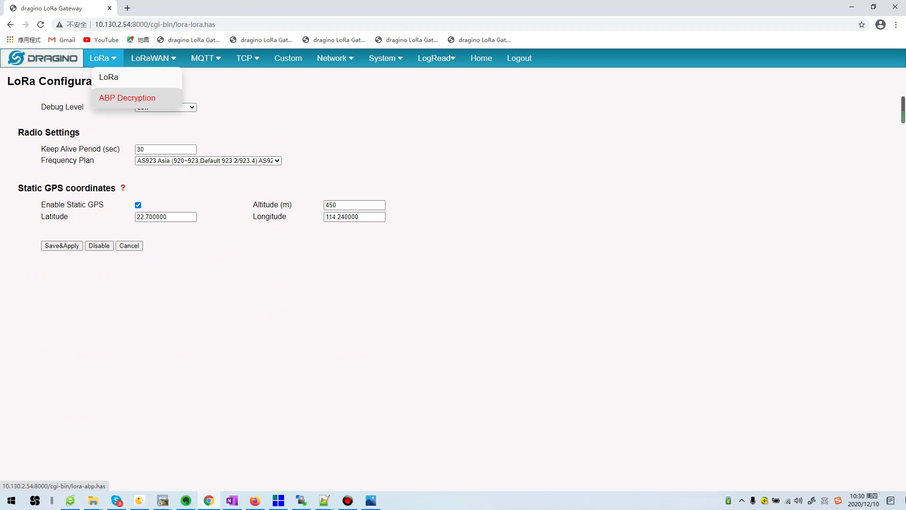
Open the gateway's ABP Decryption page, focus the Dev ADDR field, and return to SecureCRT
left_click(127, 97)
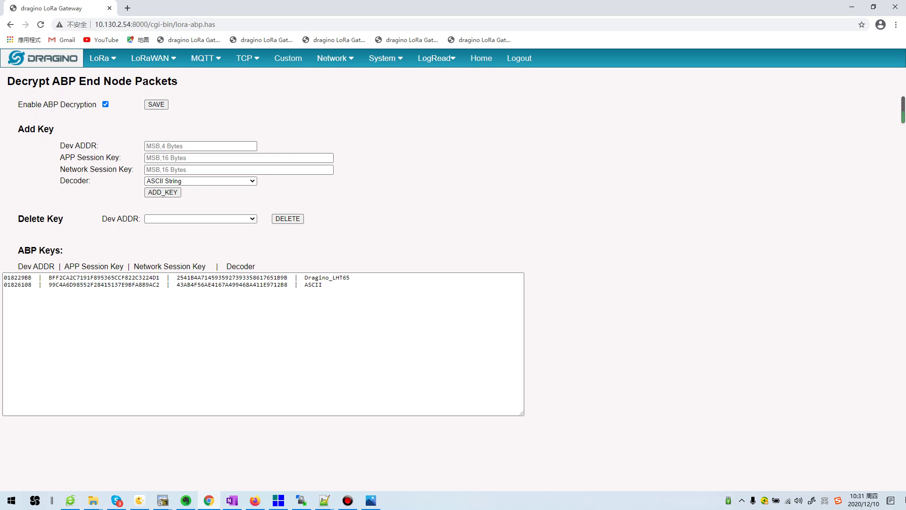
left_click(201, 146)
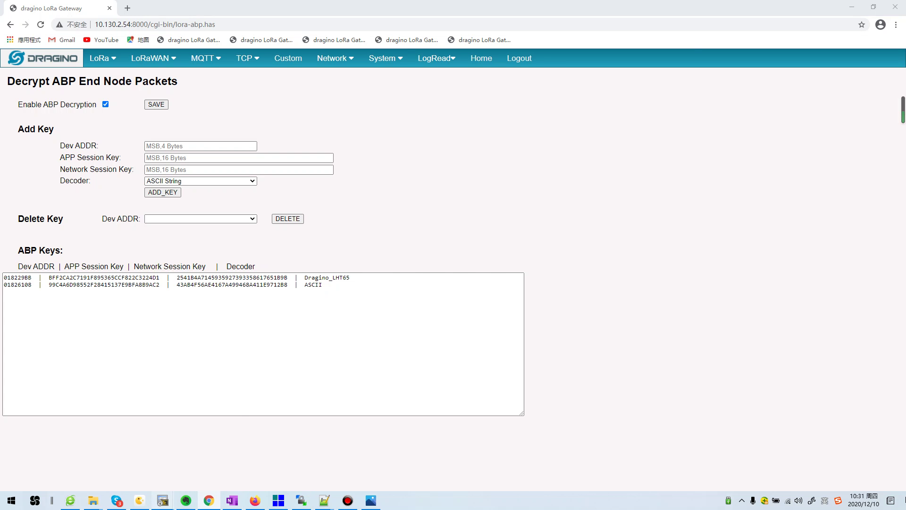
mouse_move(163, 500)
left_click(214, 458)
List the LHT65's full AT+CFG configuration after entering the sensor password
type("AT")
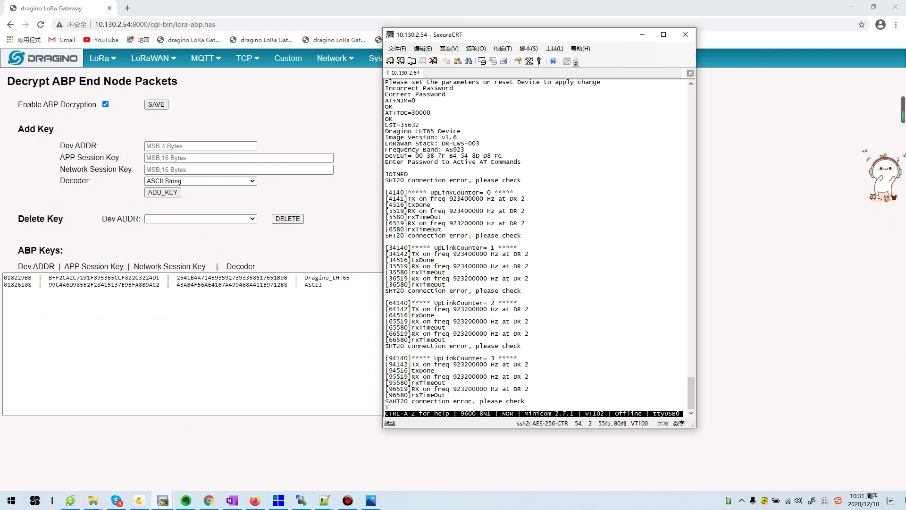
type("+CFG")
key("Return")
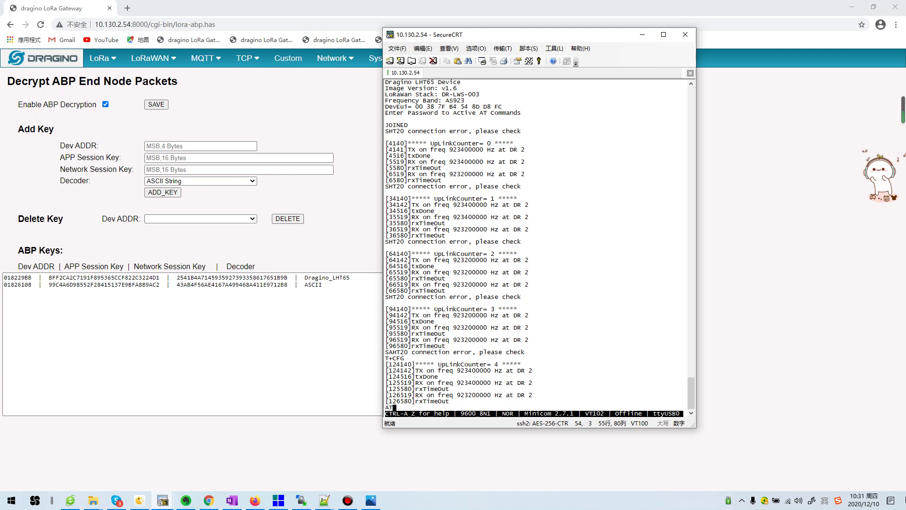
key("Return")
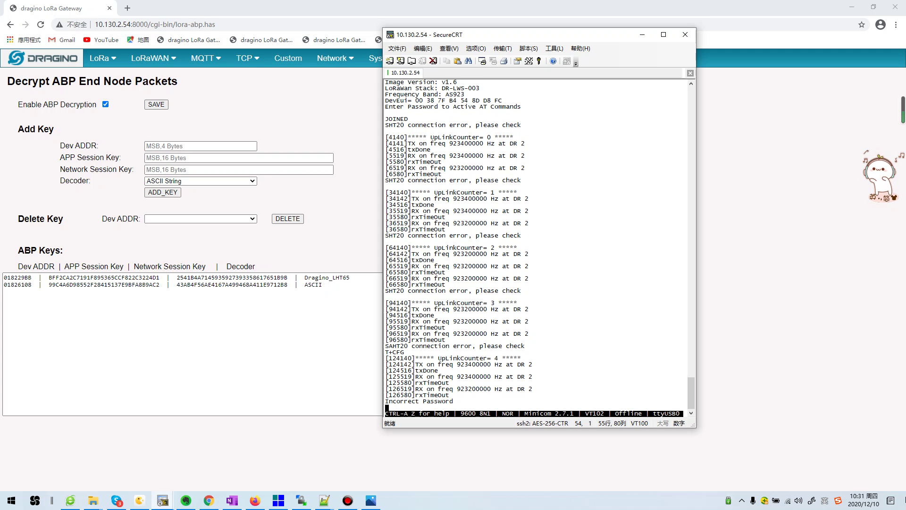
type("123456")
key("Return")
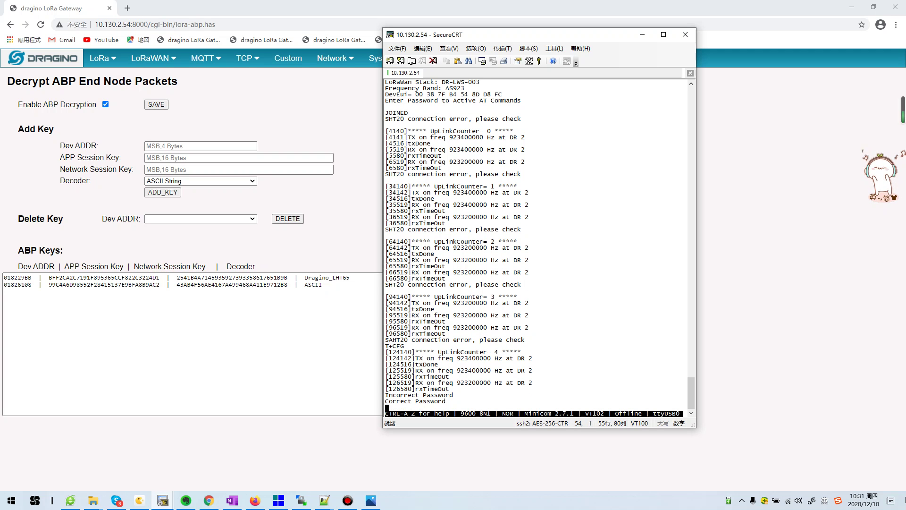
type("AT+CFG")
key("Return")
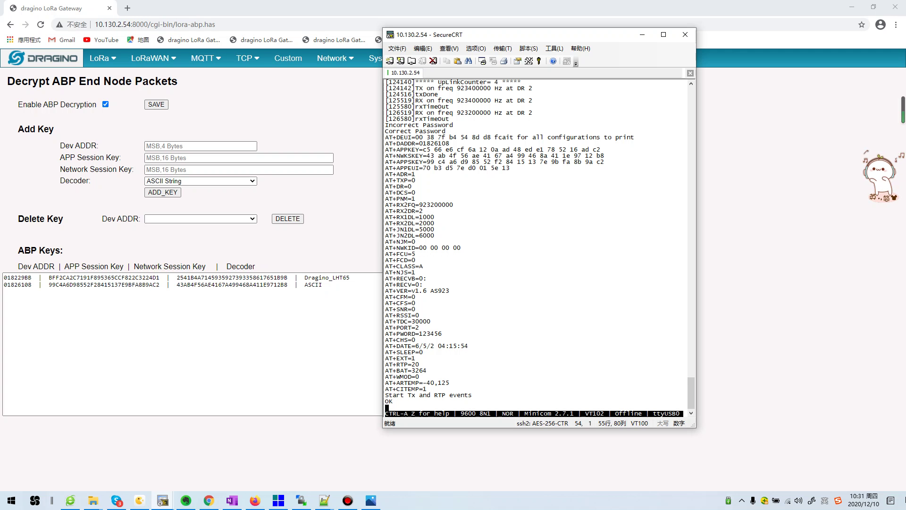
Mark the AT+DADDR=01826108 line and the matching second ABP key entry on the gateway page
left_click_drag(449, 143, 385, 143)
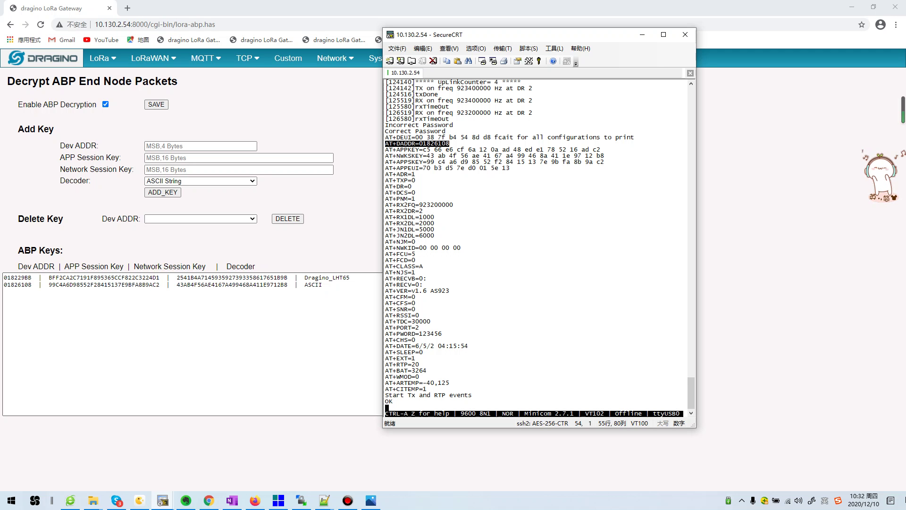
double_click(312, 284)
left_click_drag(312, 285, 4, 285)
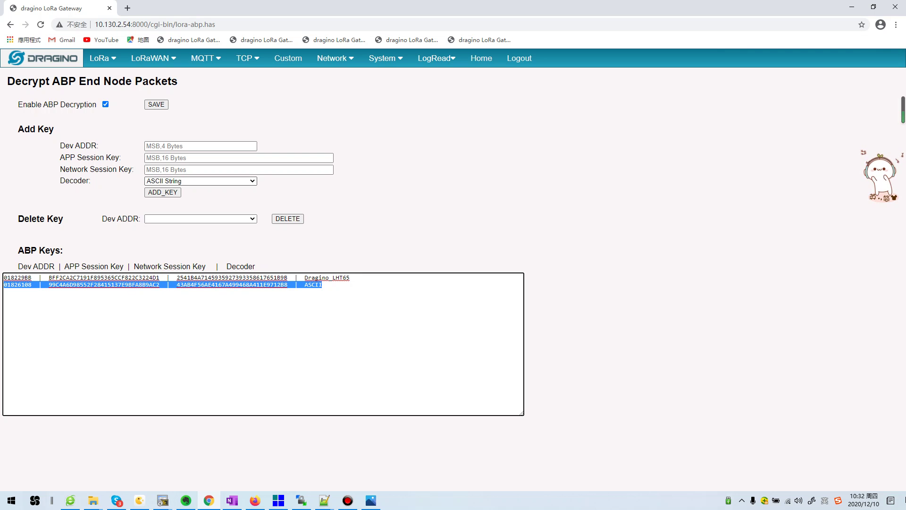
Check the Decoder dropdown options, keeping ASCII String, then switch via SocketTool back to SecureCRT
left_click(200, 181)
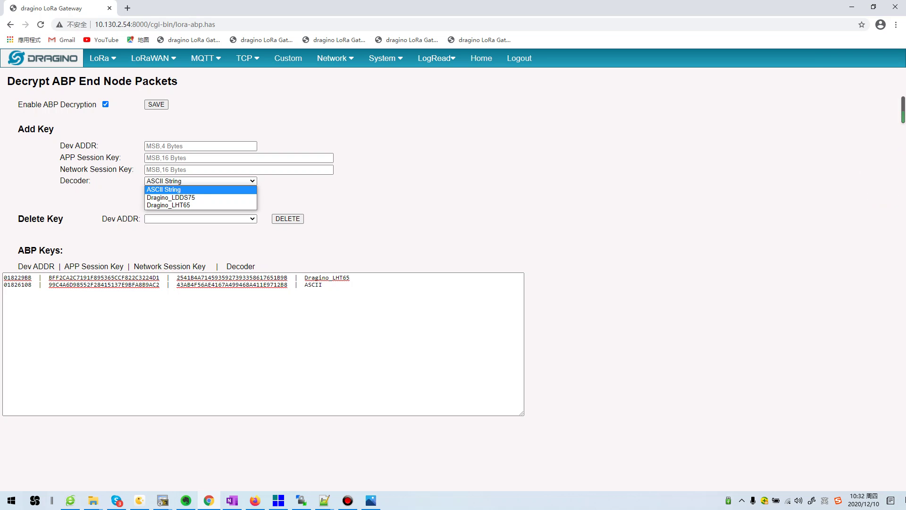
key("Return")
left_click(278, 500)
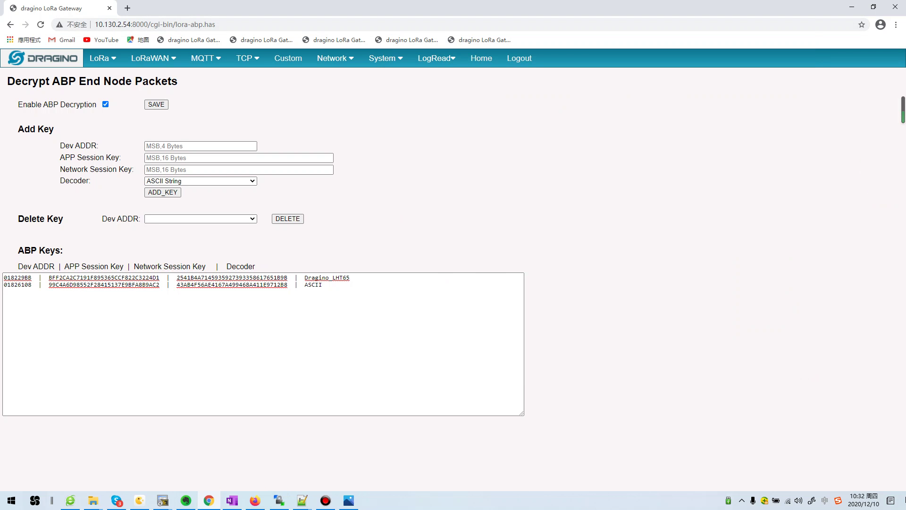
mouse_move(93, 500)
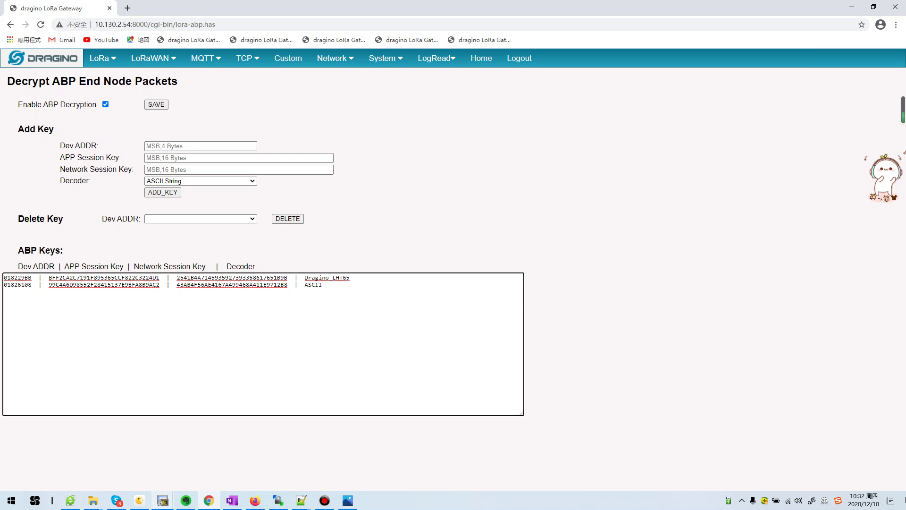
mouse_move(162, 500)
mouse_move(214, 456)
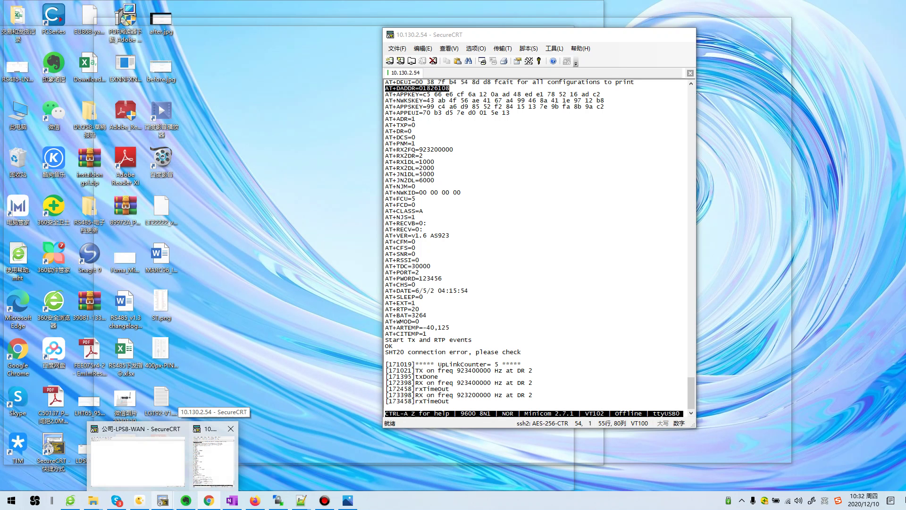
Bring up the gateway's shell session, restored and enlarged beside the sensor terminal
left_click(213, 455)
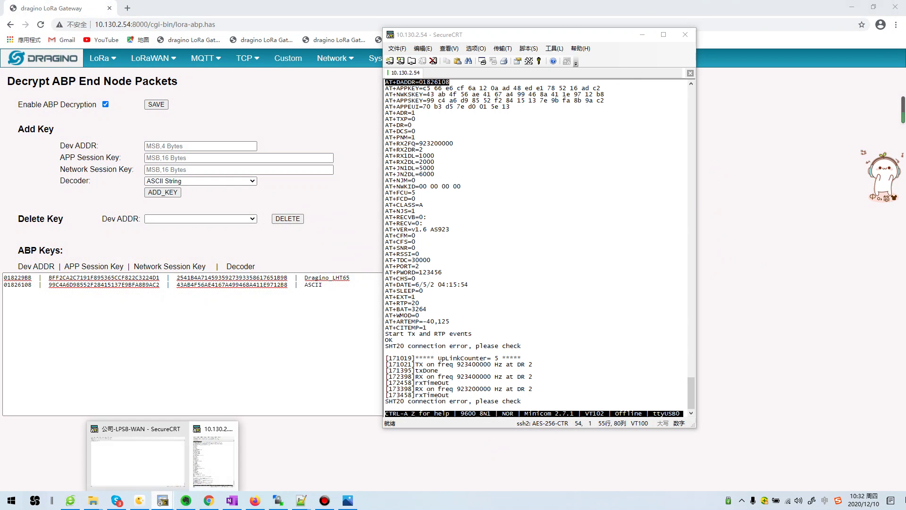
left_click(137, 460)
left_click(895, 6)
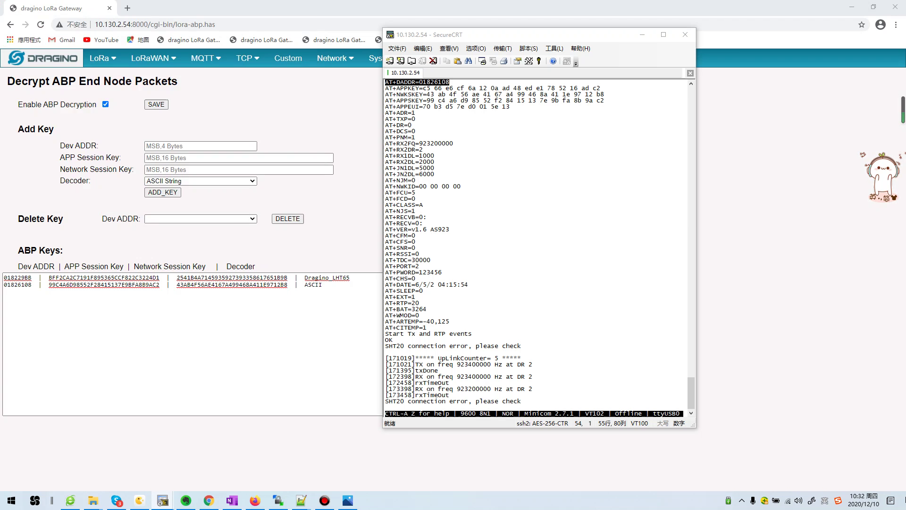
left_click_drag(189, 10, 606, 36)
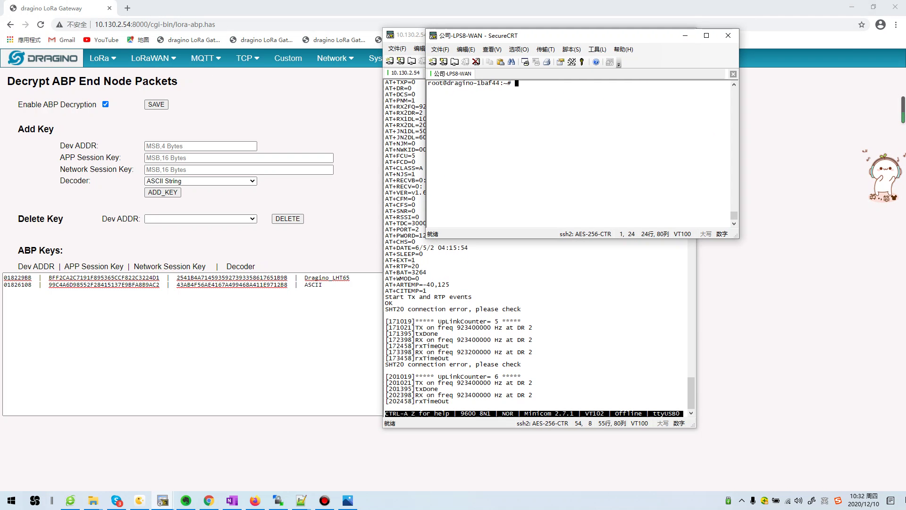
left_click_drag(739, 238, 852, 401)
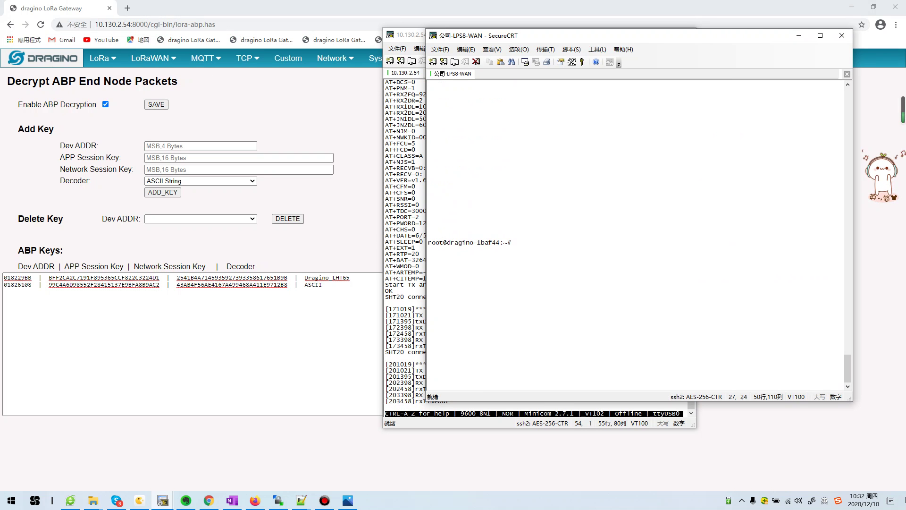
Run hexdump on /var/iot/channels/01826108 in the gateway shell
type("cat ")
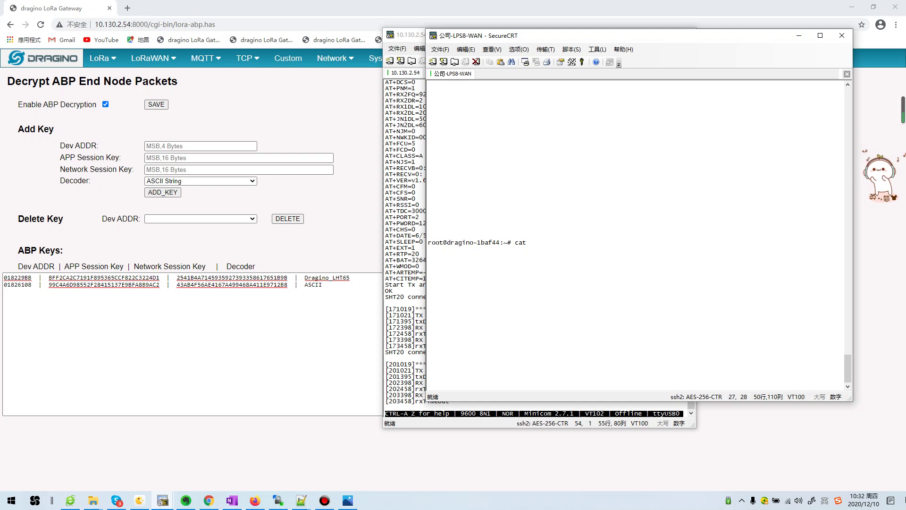
type("/var/iot/cha")
key("Tab")
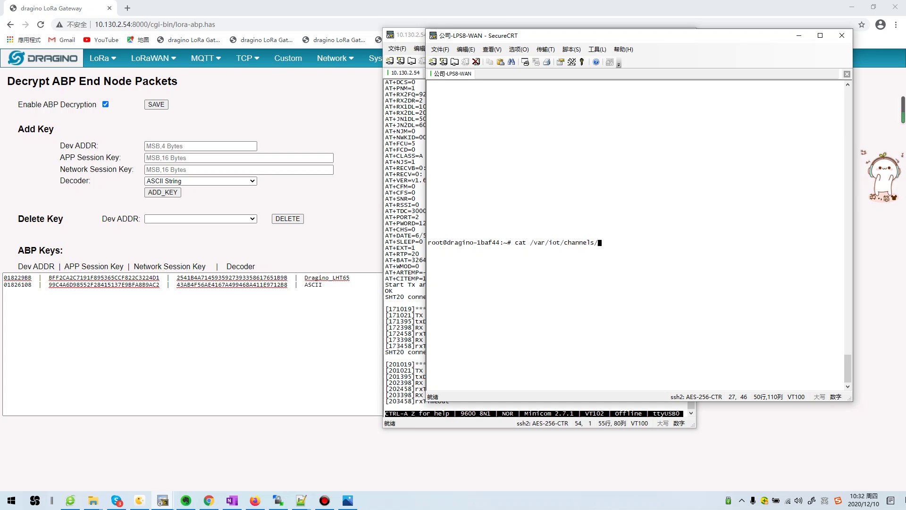
type("01826108")
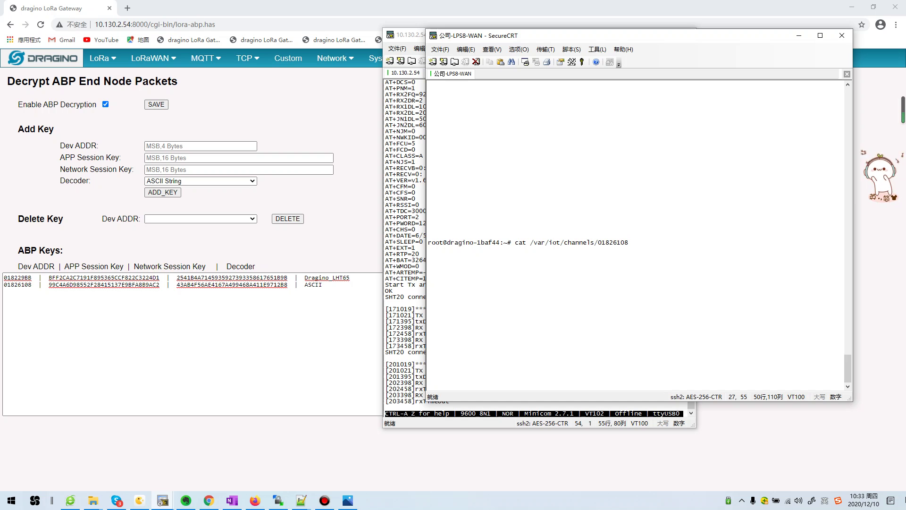
key("Left")
key("Left")
key("Left")
key("Left")
key("Left")
key("Left")
key("Left")
key("Left")
key("Left")
key("Left")
key("Left")
key("Left")
key("Left")
key("Left")
key("Left")
key("Left")
key("Left")
key("Left")
key("Left")
key("Left")
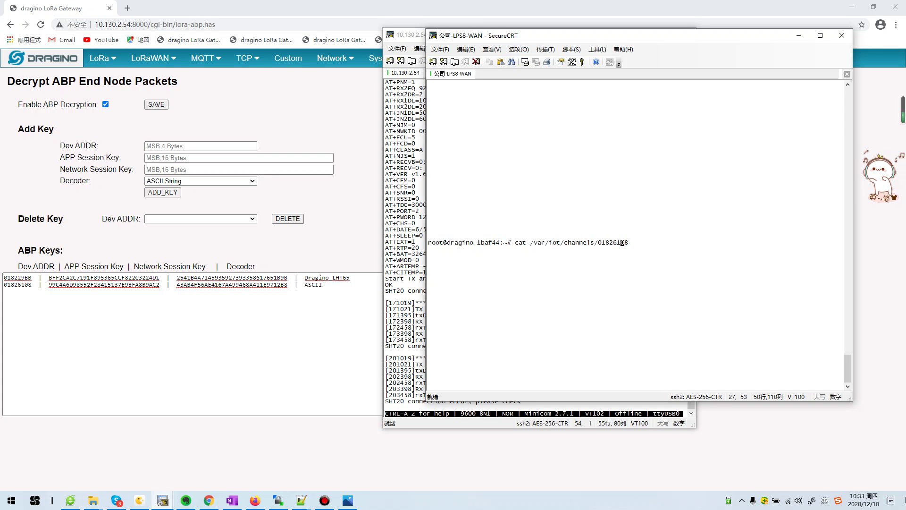
key("BackSpace")
key("BackSpace")
key("BackSpace")
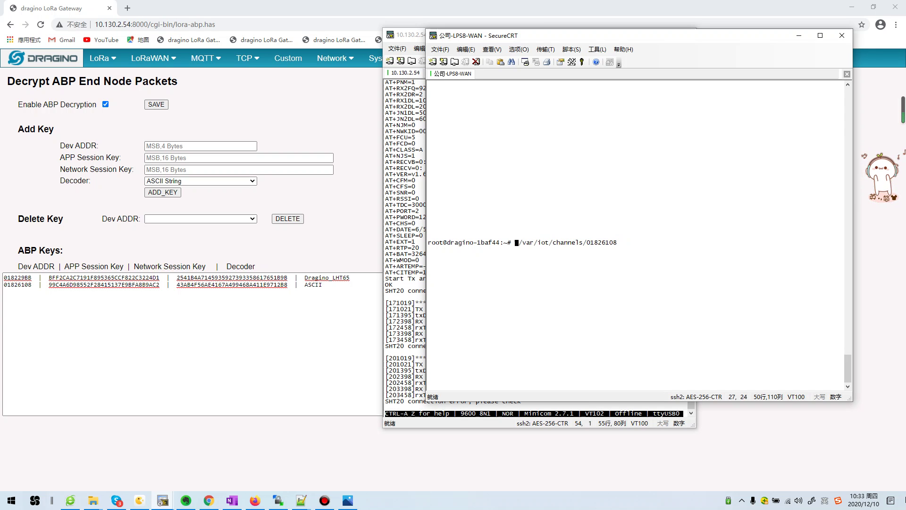
type("hexdump")
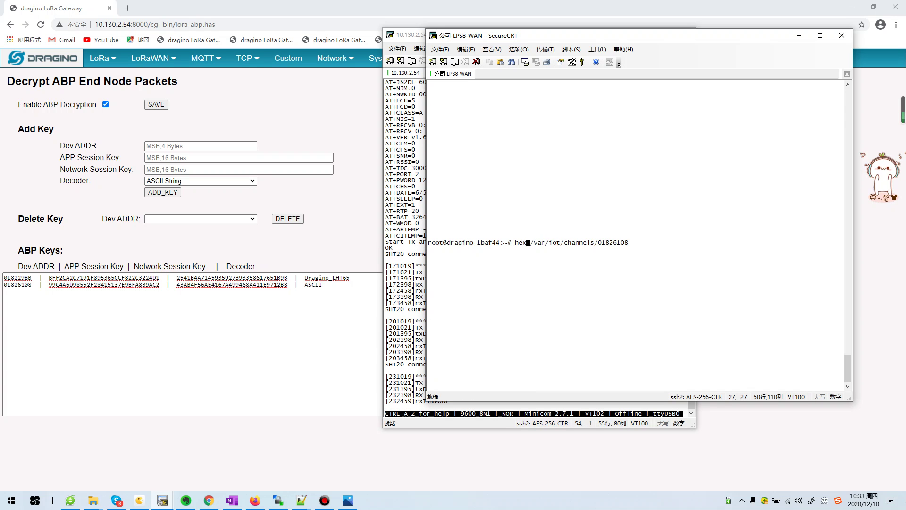
key("Return")
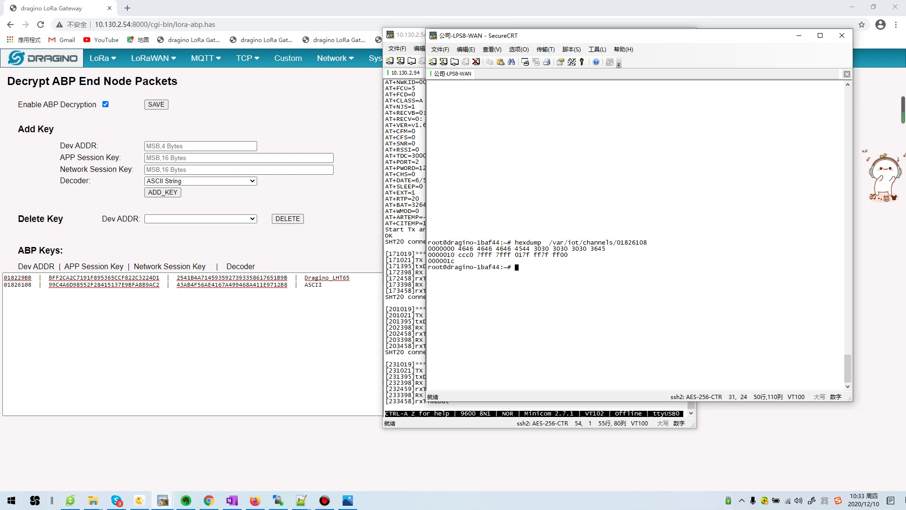
Launch SocketTool V4 from the SocketTool4 folder and create a TCP server on port 60000
left_click(93, 500)
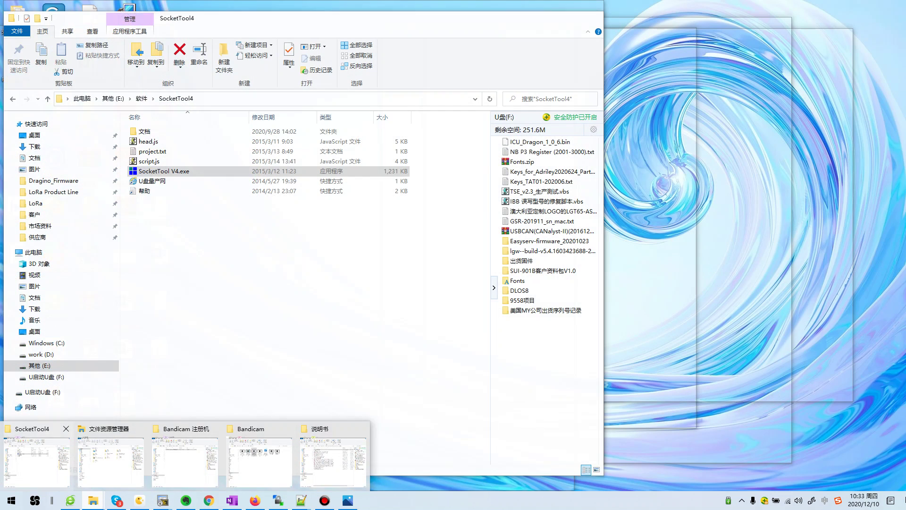
left_click(37, 460)
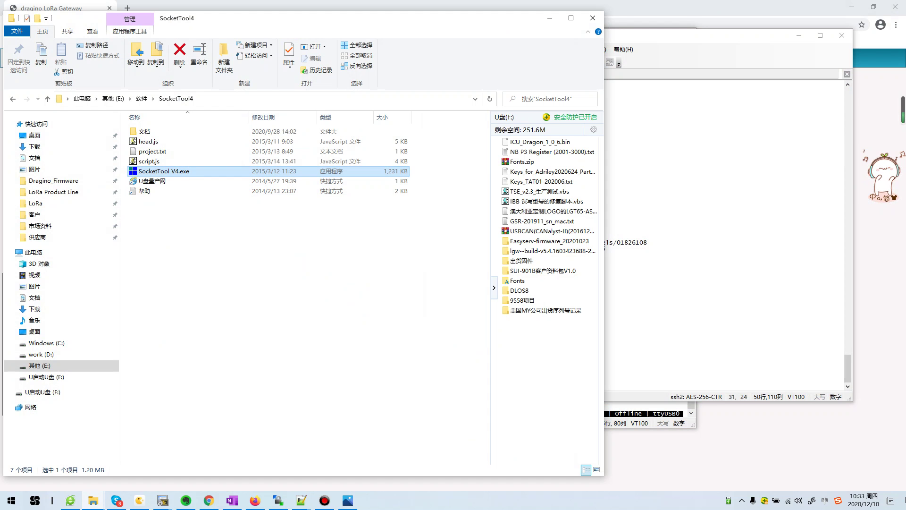
key("Return")
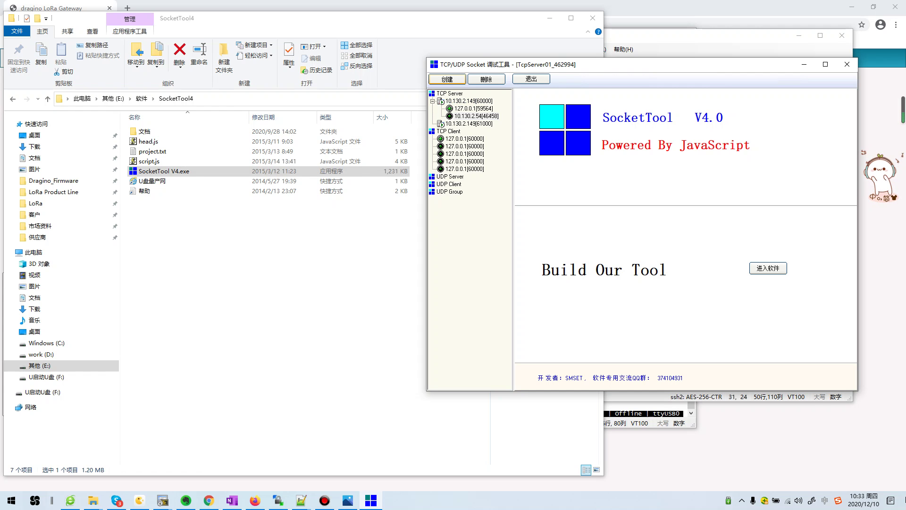
left_click(450, 92)
left_click(446, 79)
key("Return")
key("Return")
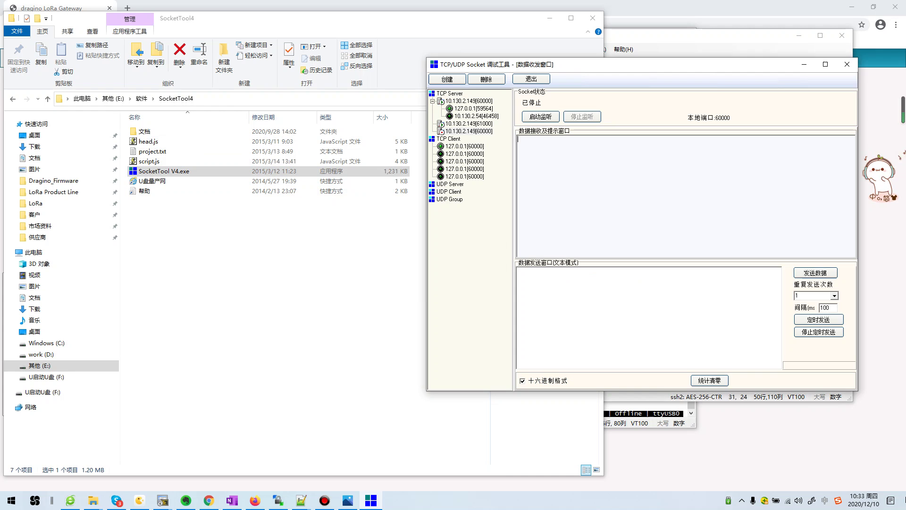
Delete the duplicate 10.130.2.149[60000] server and view the 127.0.0.1[59564] connection
left_click(469, 131)
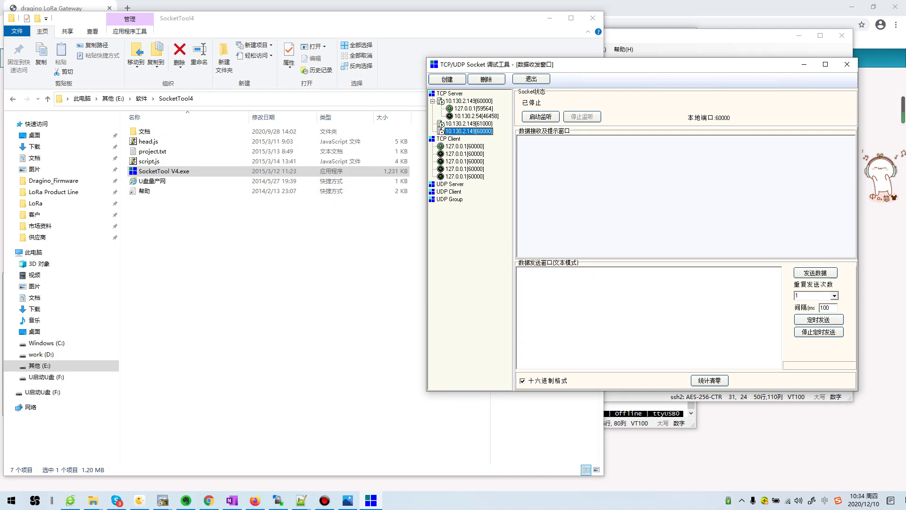
left_click(486, 78)
left_click(469, 101)
left_click(473, 108)
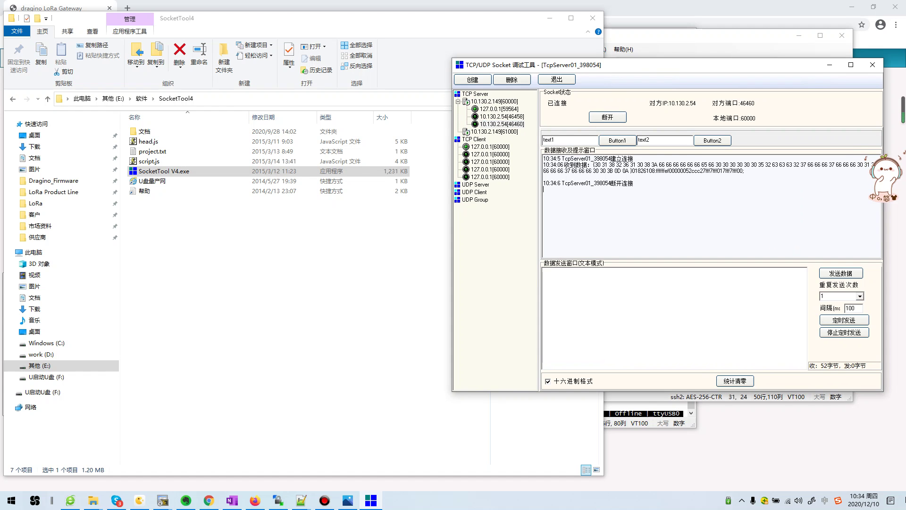
left_click(549, 17)
Open the gateway's TCP Client page and check server 10.130.2.149 on port 60000
left_click(4, 290)
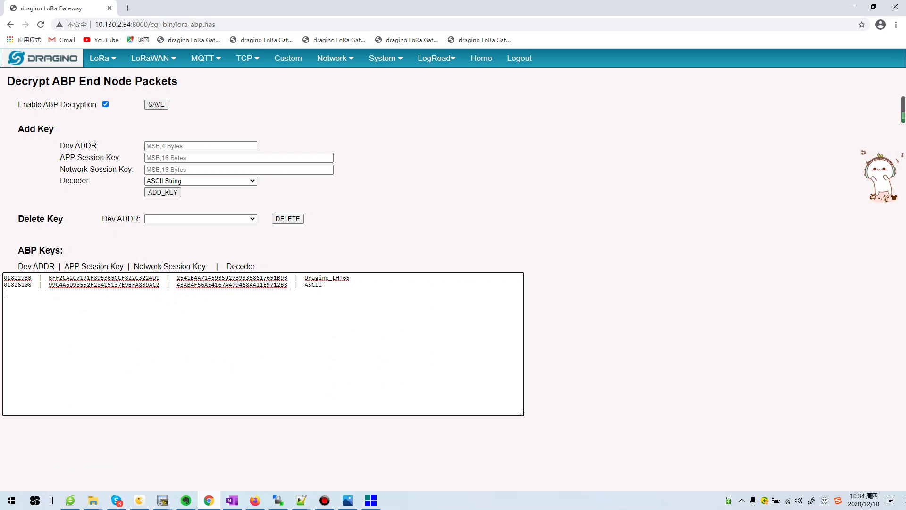
mouse_move(247, 58)
left_click(265, 74)
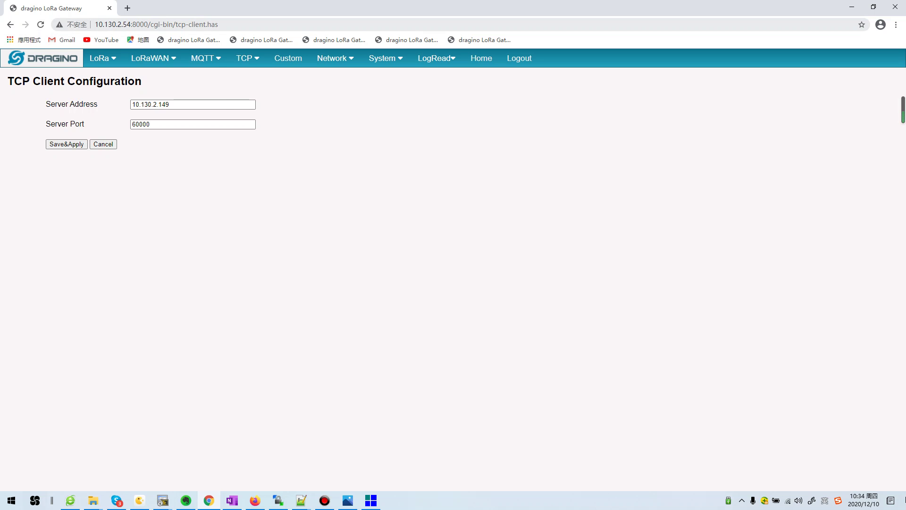
left_click(189, 104)
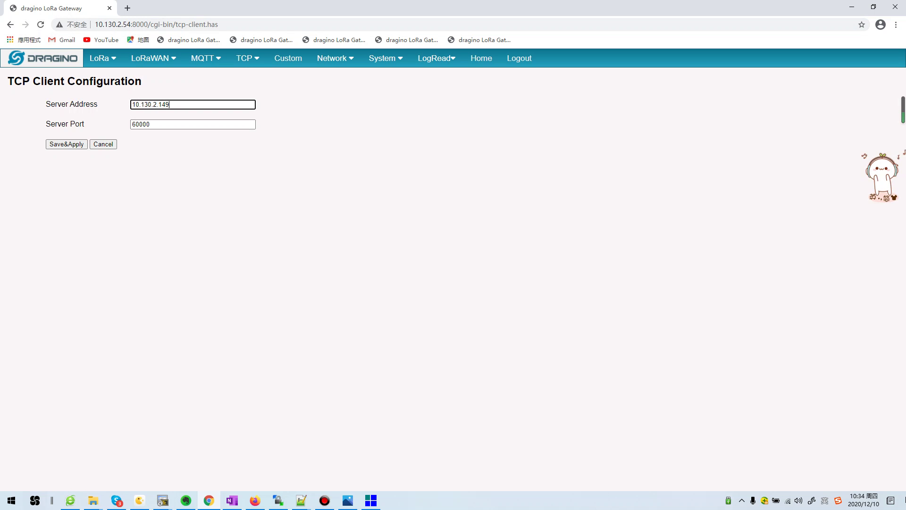
key("alt+Tab")
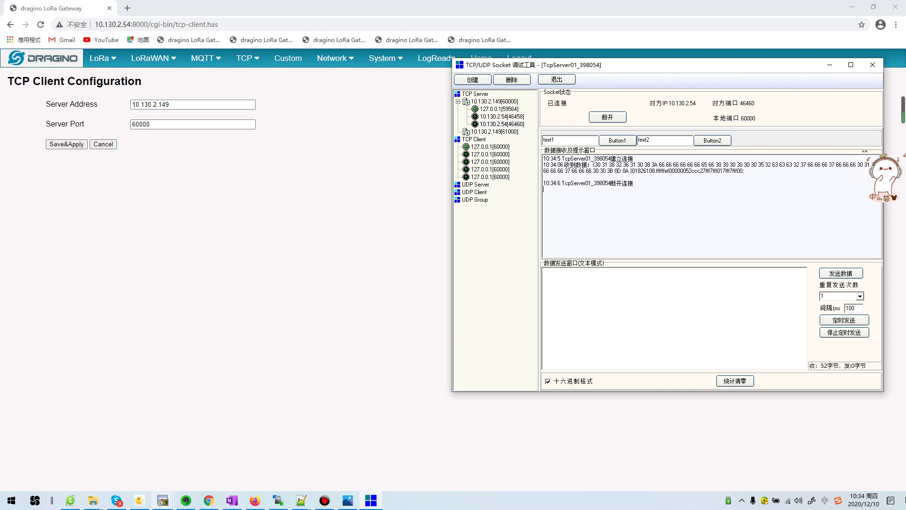
Move the serial console aside and reposition SocketTool up and left to expose its log
mouse_move(163, 500)
left_click(203, 454)
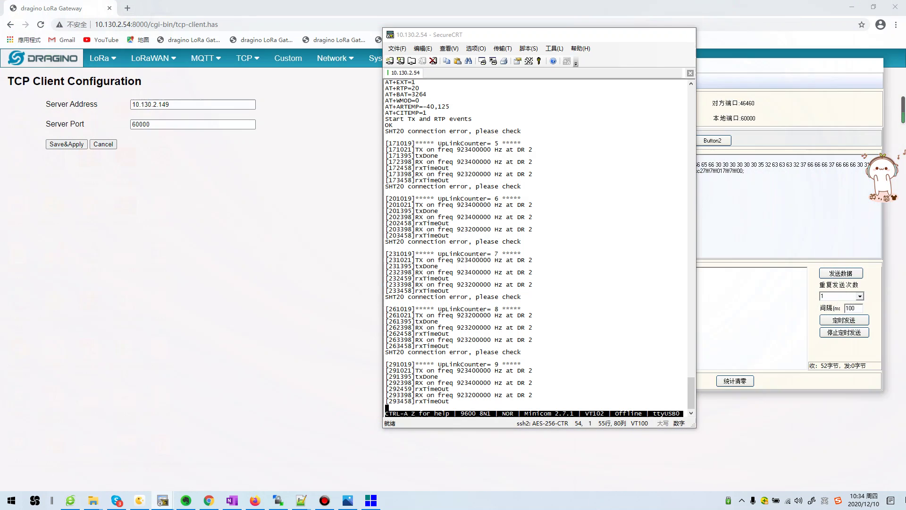
left_click_drag(500, 36, 224, 37)
left_click_drag(520, 64, 491, 43)
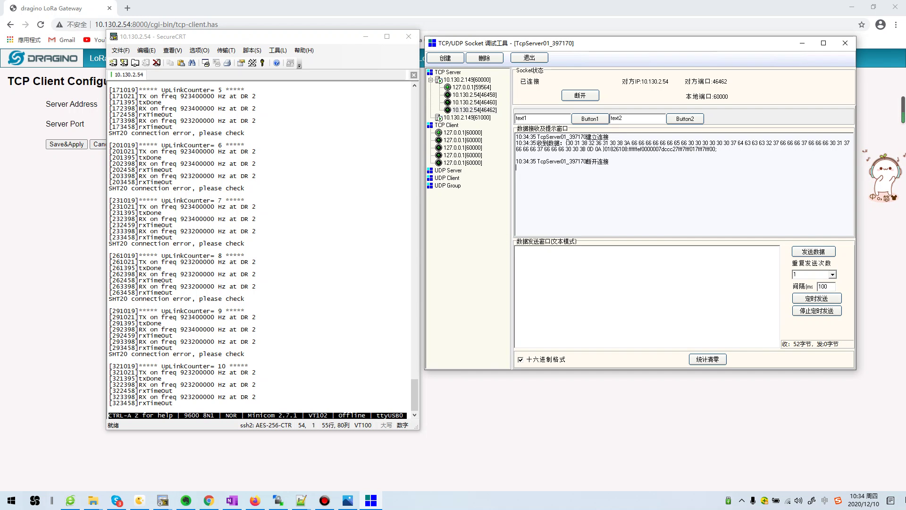
Highlight the device address 01826108 and hex payload in SocketTool's receive log
left_click_drag(566, 143, 602, 150)
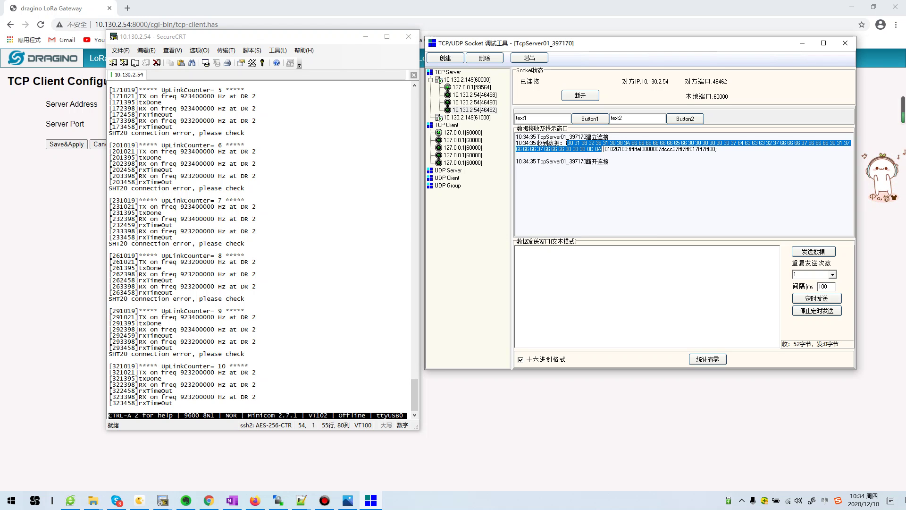
left_click_drag(604, 149, 628, 149)
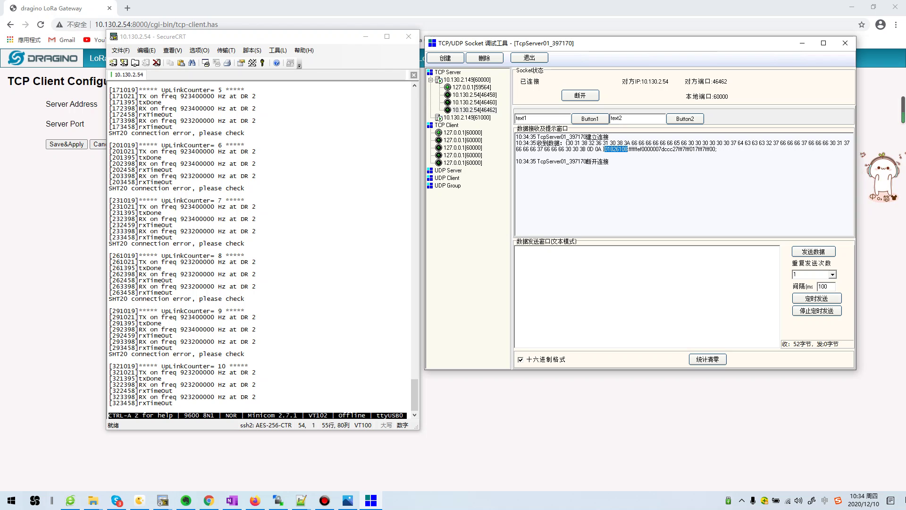
left_click(628, 149)
left_click_drag(716, 149, 605, 149)
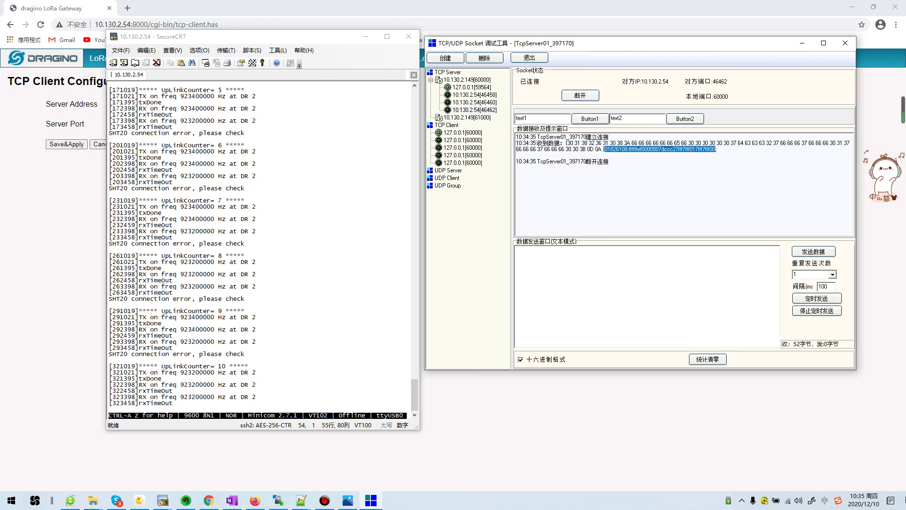
left_click(629, 149)
left_click_drag(628, 149, 716, 149)
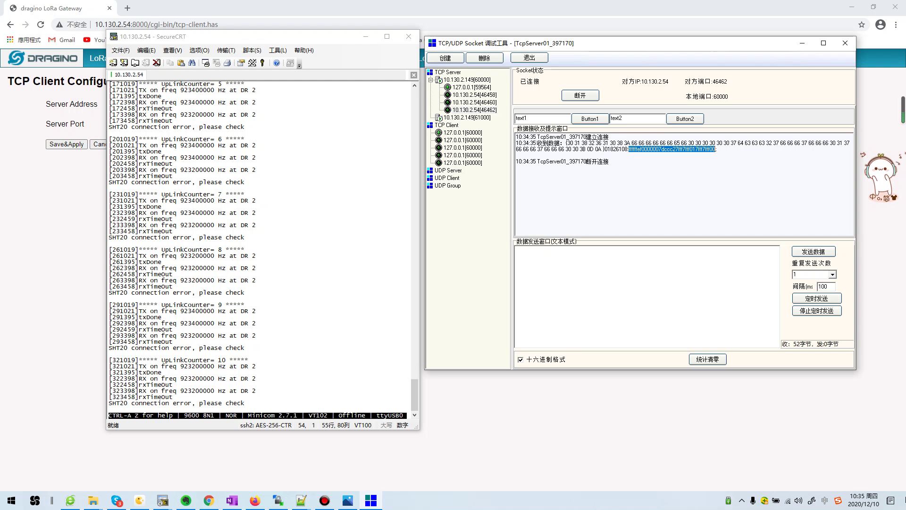
mouse_move(162, 500)
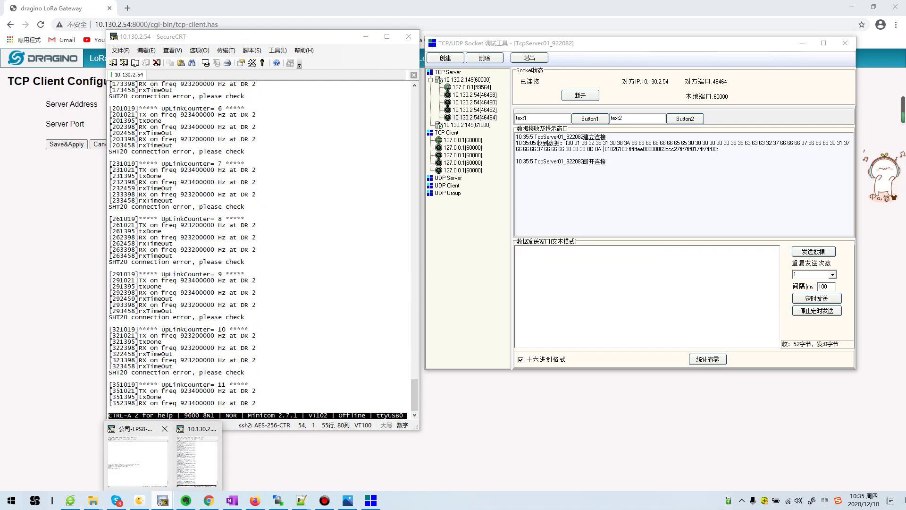
left_click(196, 456)
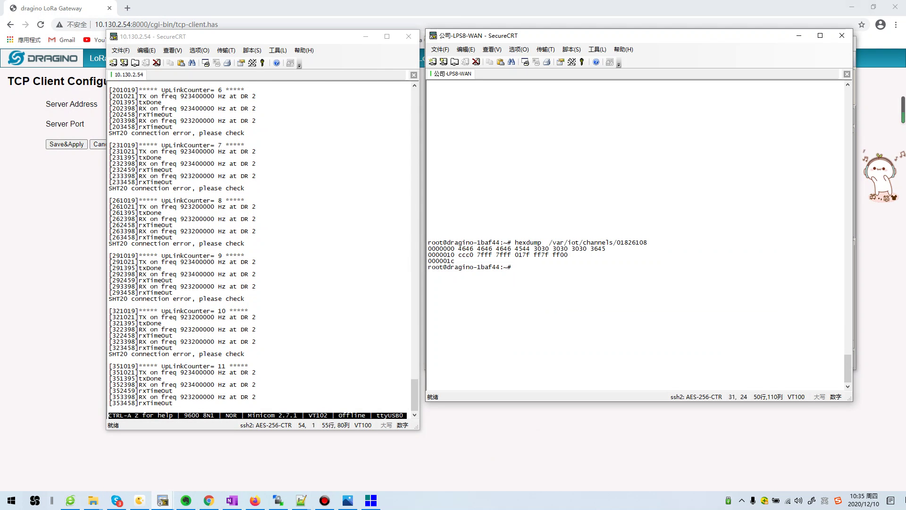
Compare the 01826108 hexdump bytes in the LPS8-WAN terminal with SocketTool's received hex payload
left_click_drag(756, 42, 447, 28)
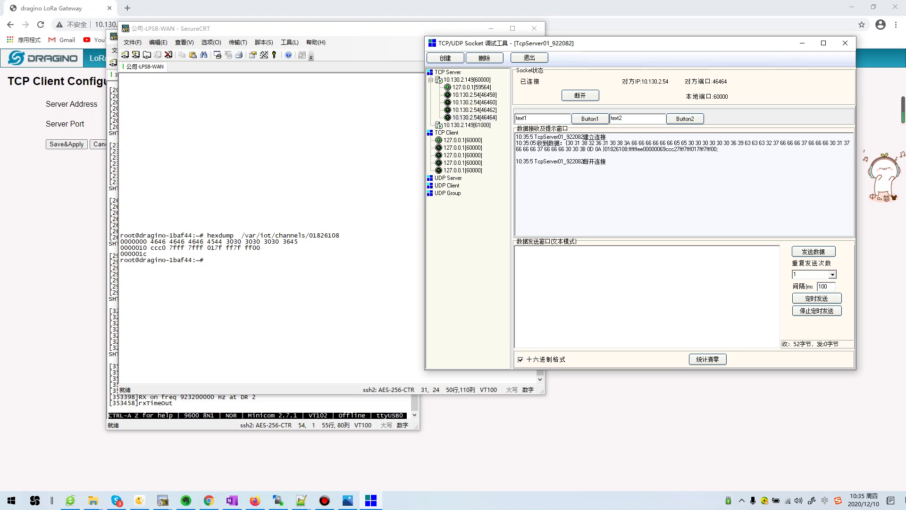
left_click_drag(604, 149, 628, 150)
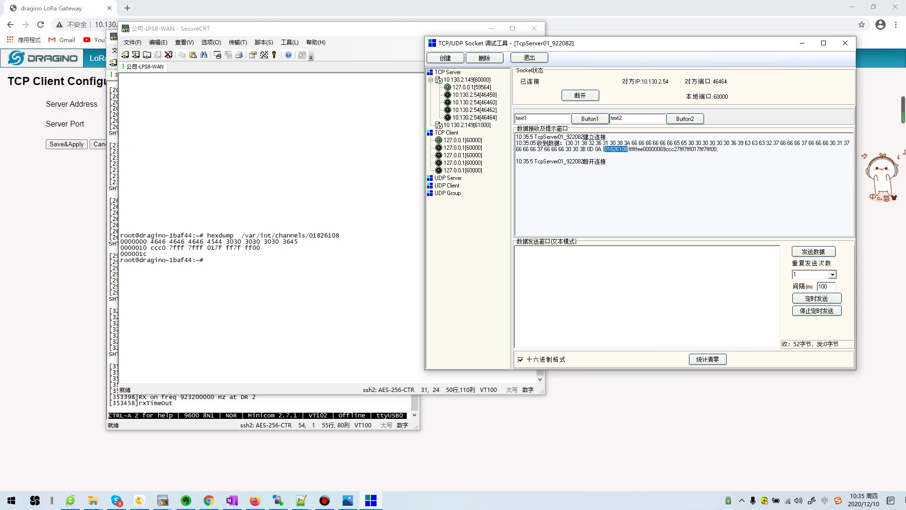
left_click(330, 283)
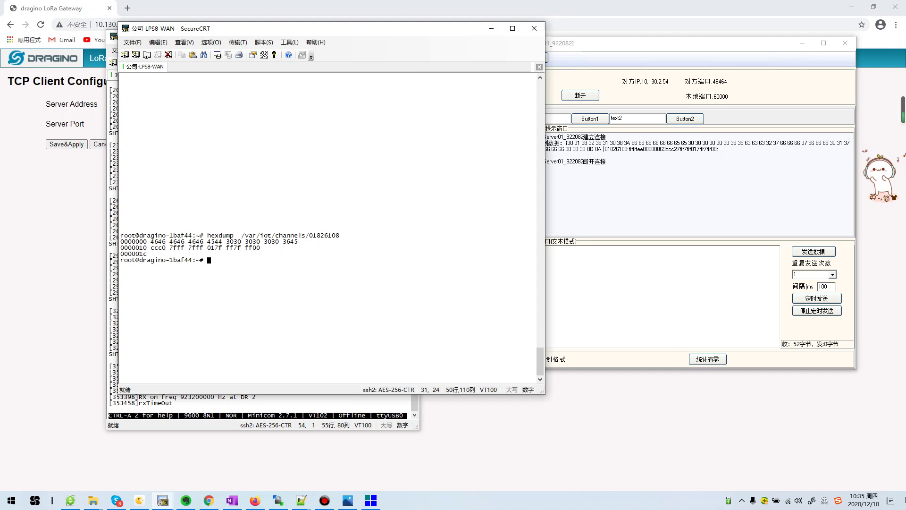
left_click_drag(339, 235, 313, 235)
key("alt+Tab")
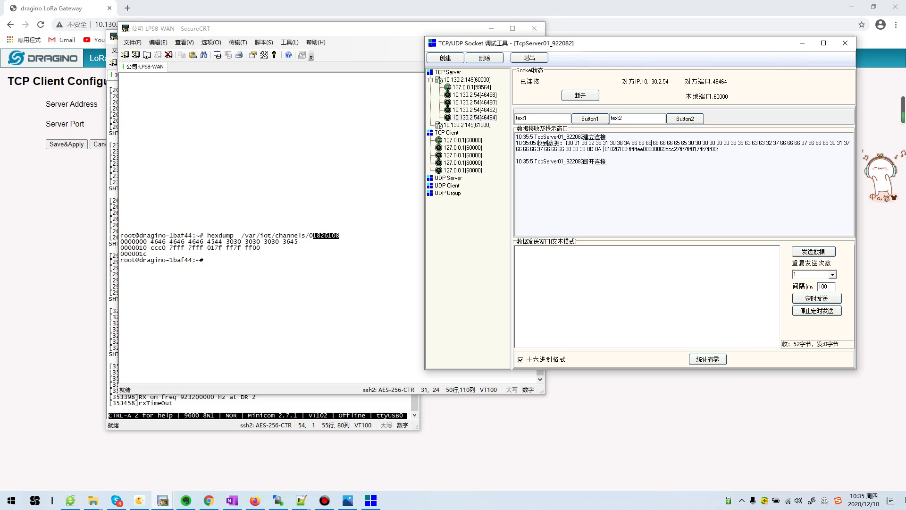
left_click_drag(629, 149, 717, 149)
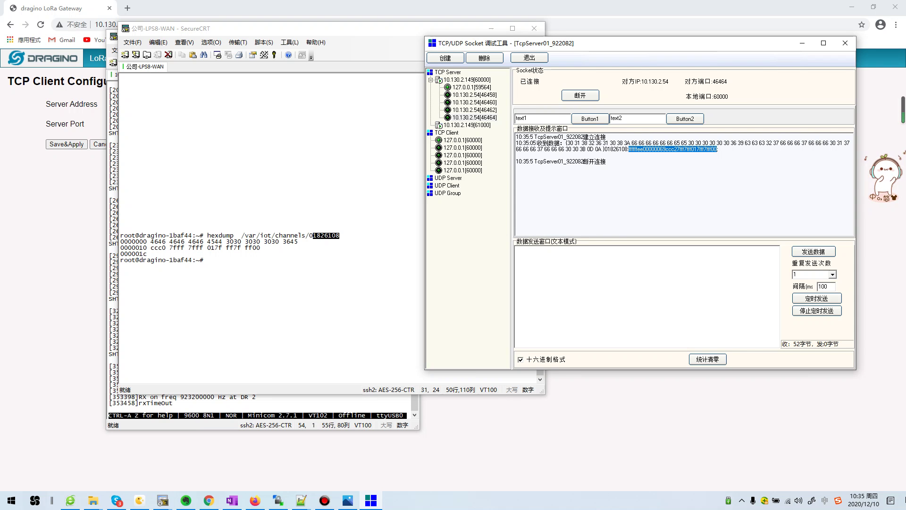
key("alt+Tab")
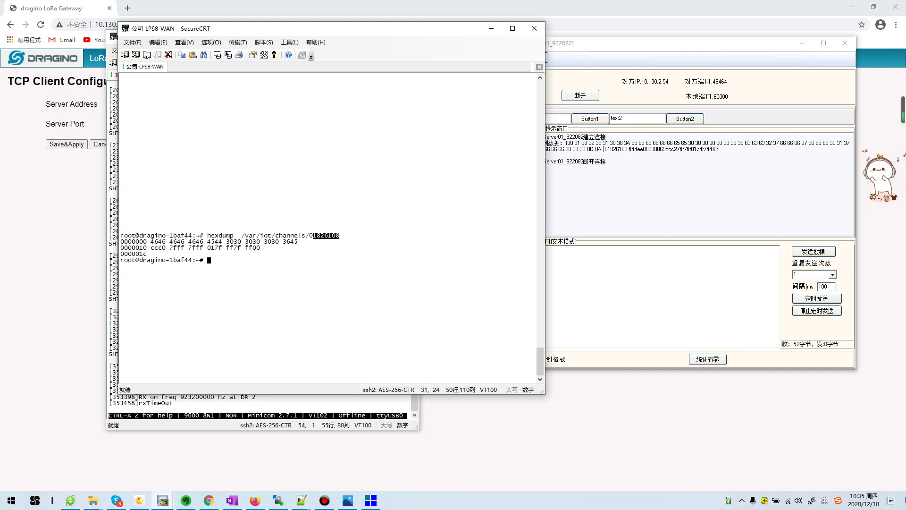
left_click_drag(151, 242, 165, 241)
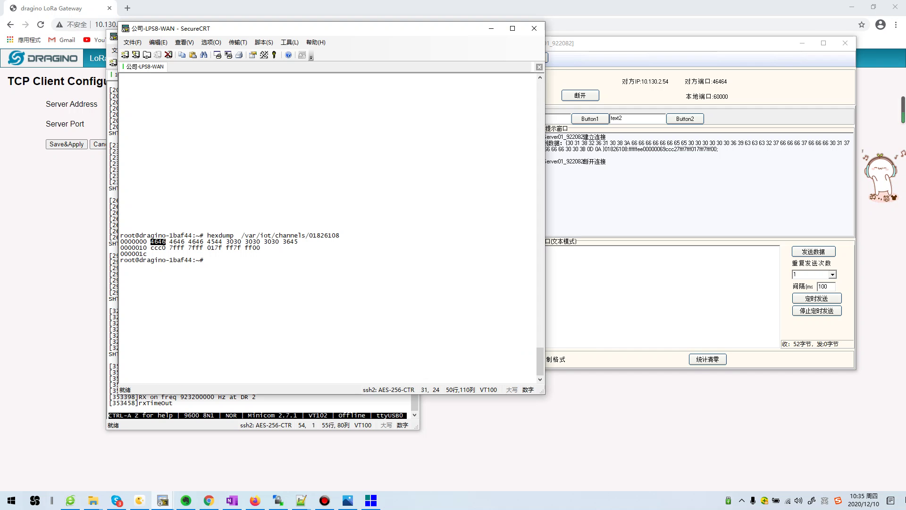
key("alt+Tab")
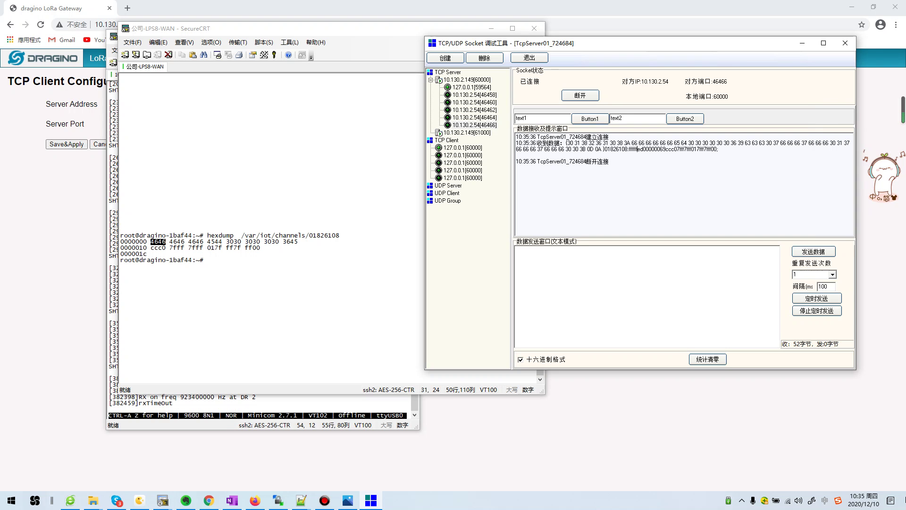
left_click_drag(627, 149, 718, 149)
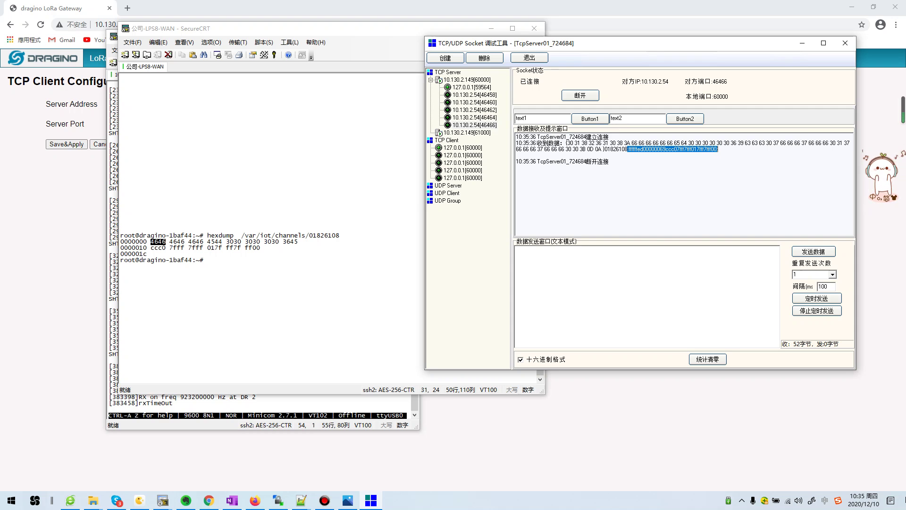
left_click(255, 500)
Search 'abp' in Firefox's address bar and open the ABP end node wiki page
key("ctrl+l")
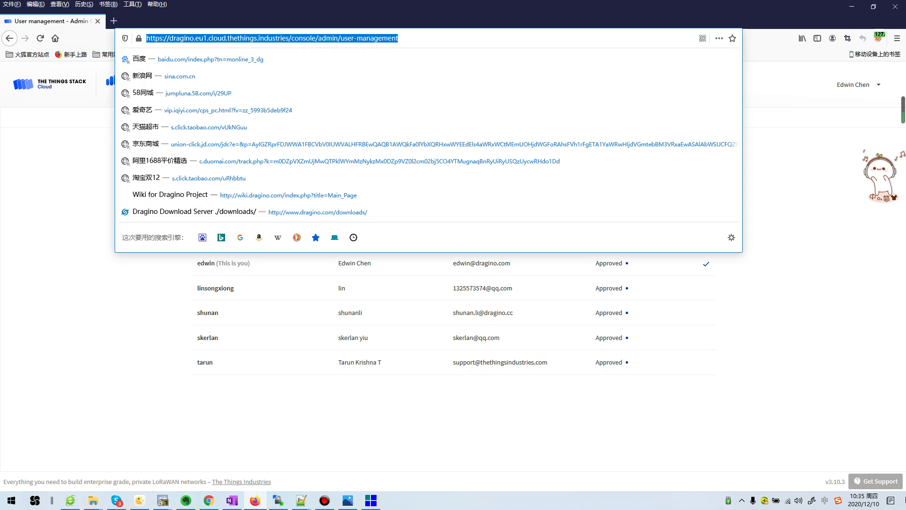
type("ino")
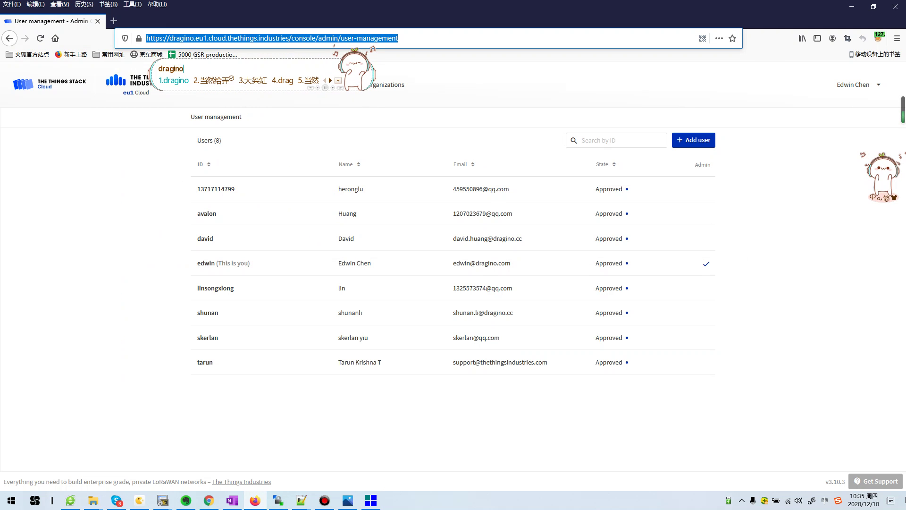
key("Return")
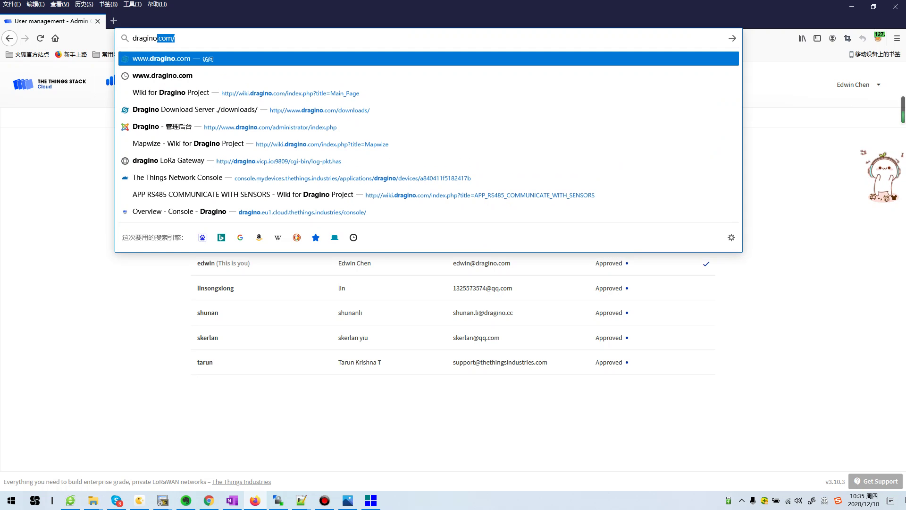
key("BackSpace")
key("BackSpace")
key("BackSpace")
key("BackSpace")
key("BackSpace")
key("BackSpace")
key("BackSpace")
key("BackSpace")
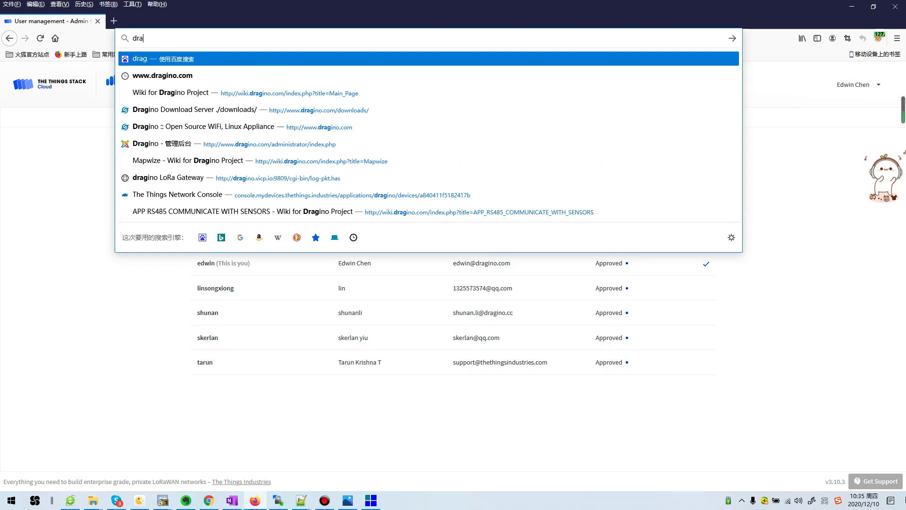
type("abp")
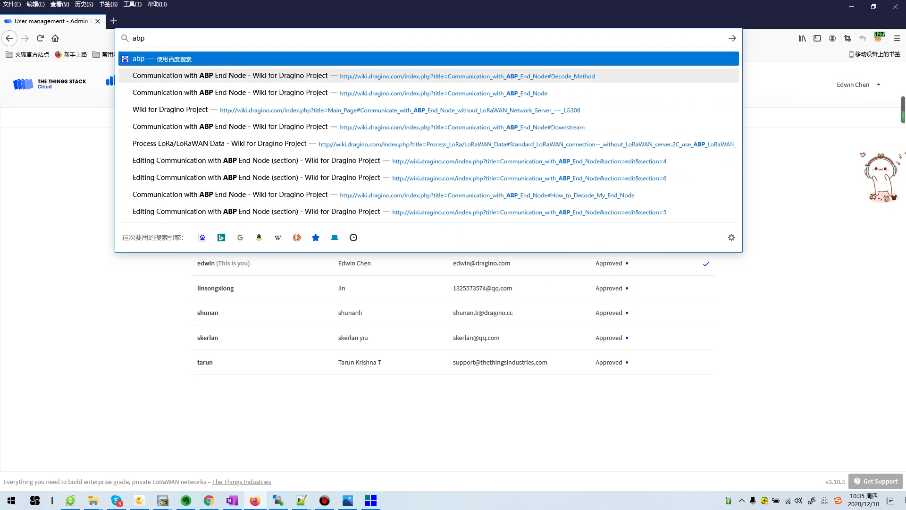
left_click(266, 75)
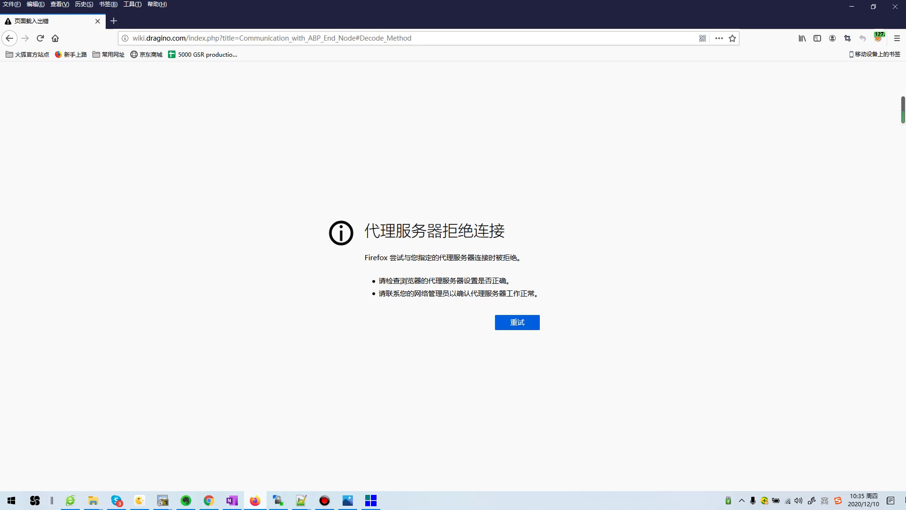
left_click(162, 500)
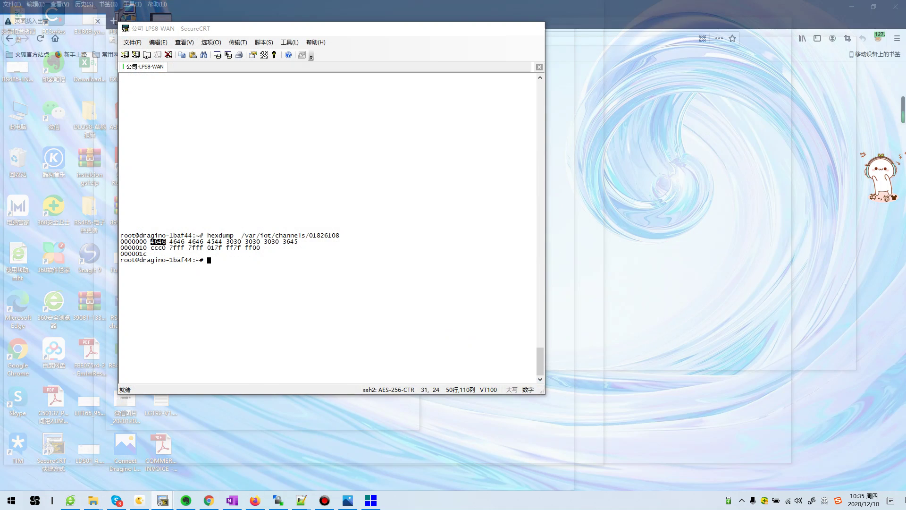
left_click(137, 460)
left_click(132, 42)
left_click(156, 71)
key("Return")
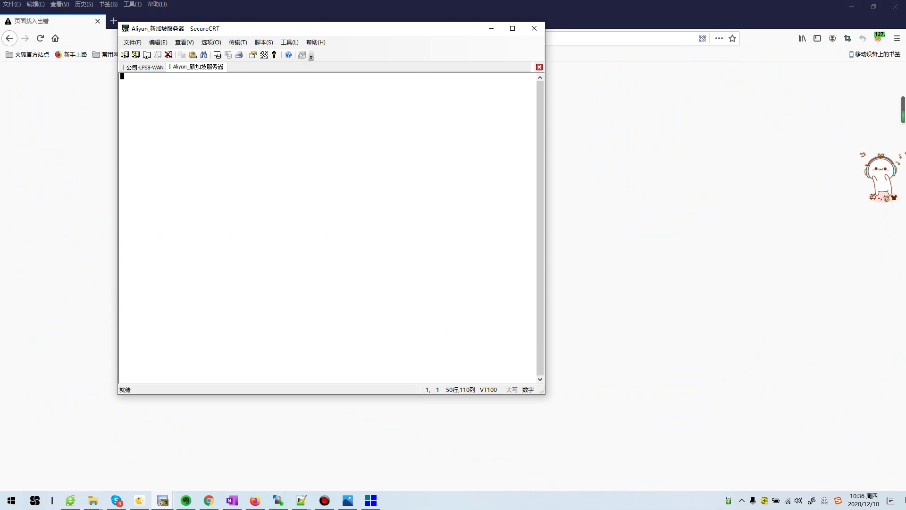
type("ping www.google.com")
key("Return")
Trim the address to wiki.dragino.com/ and load the Dragino Wiki main page
key("alt+Tab")
key("ctrl+l")
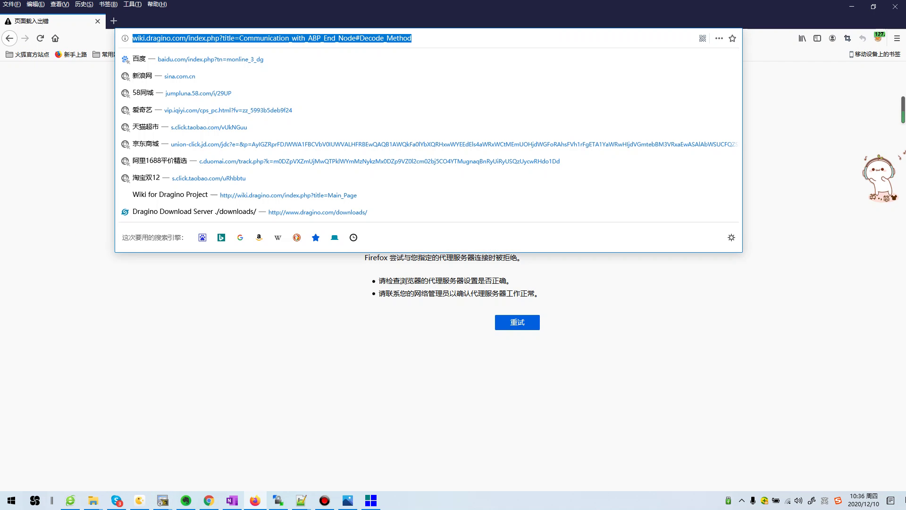
key("Escape")
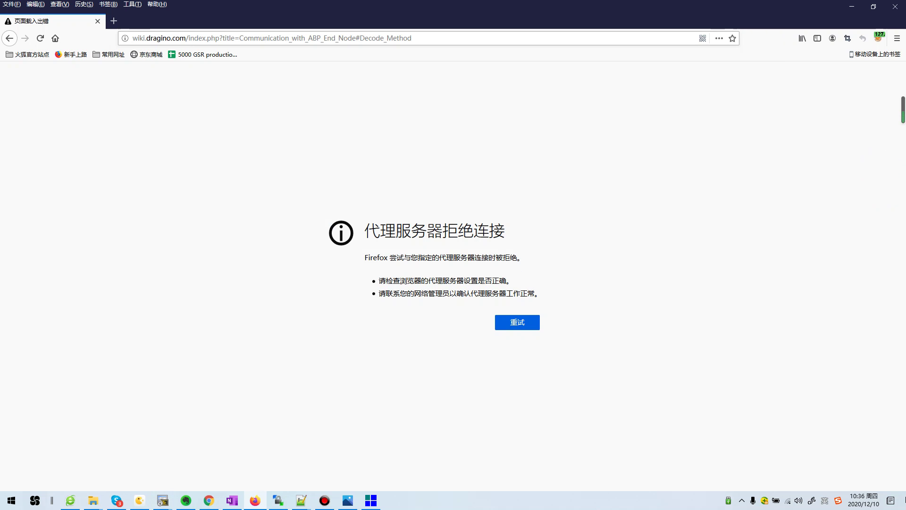
key("ctrl+l")
key("Escape")
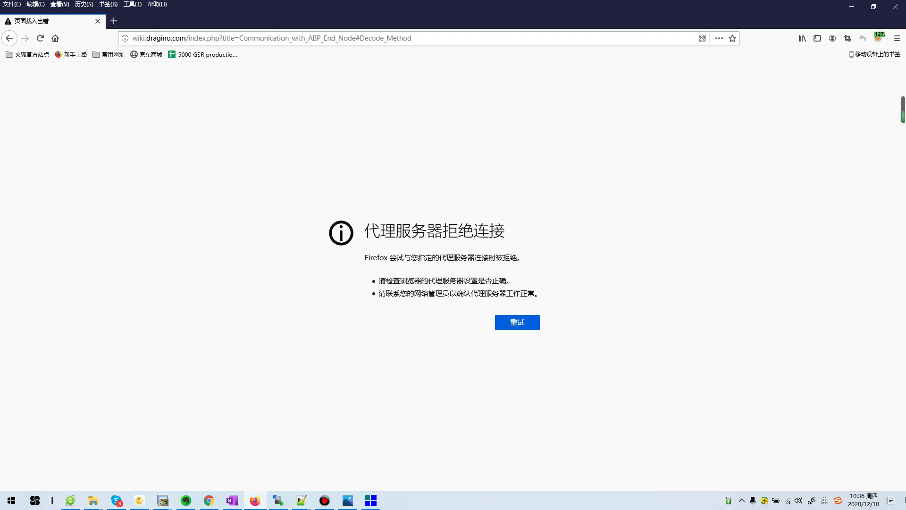
key("ctrl+l")
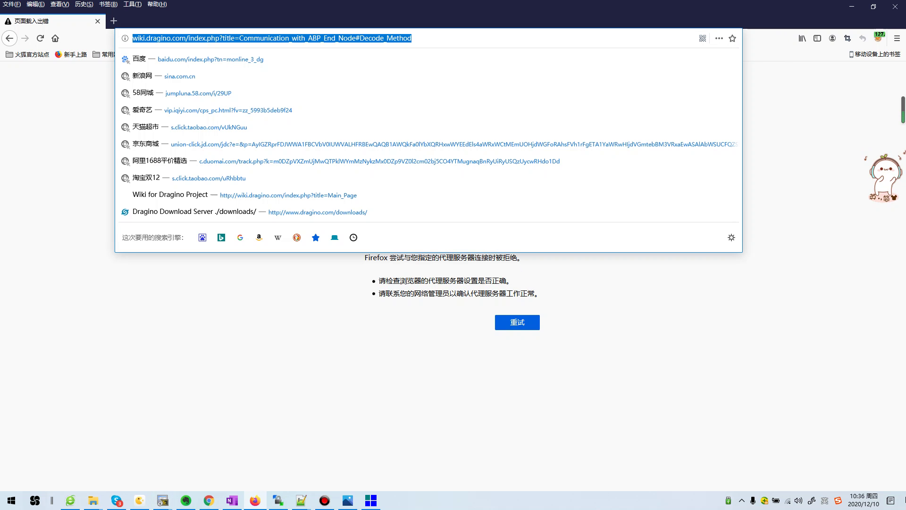
left_click(189, 37)
key("shift+End")
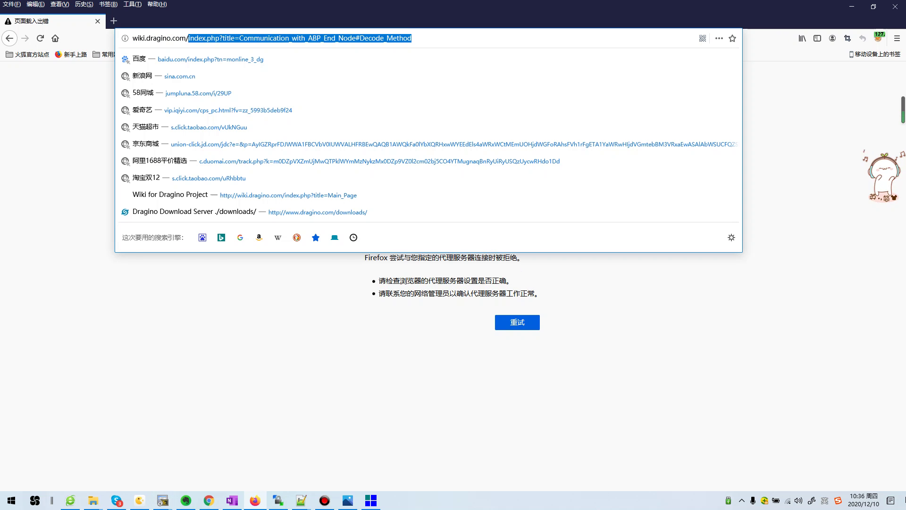
key("BackSpace")
key("Return")
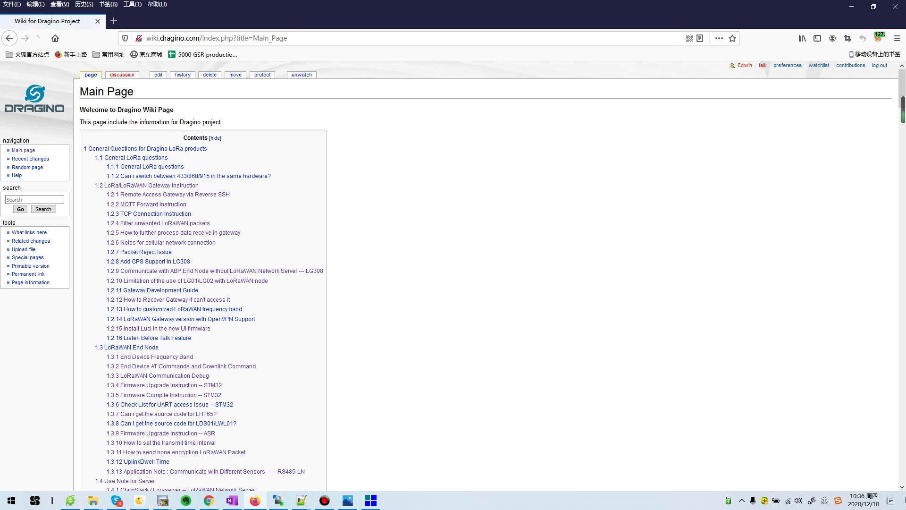
Open the Communication with ABP End Node wiki article at section 2.1.1 Decode Method, then minimize Firefox
scroll(189, 271, "down", 1)
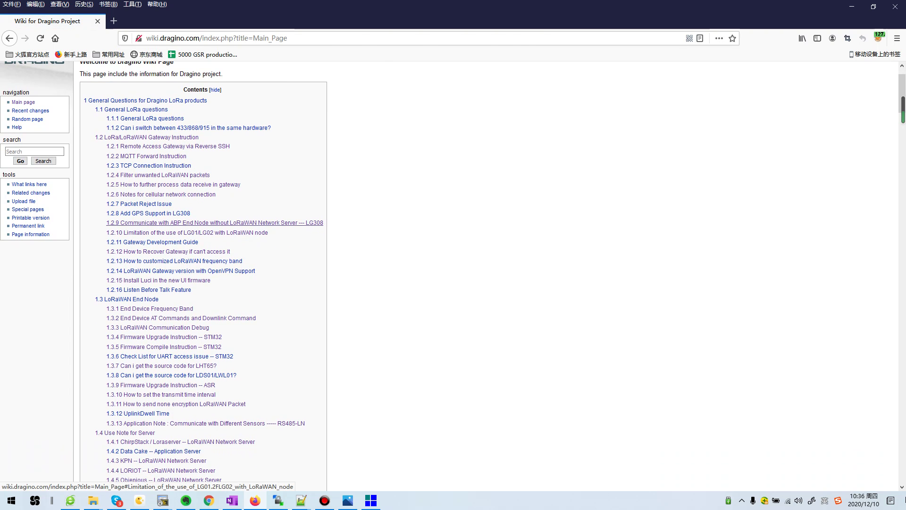
left_click(213, 223)
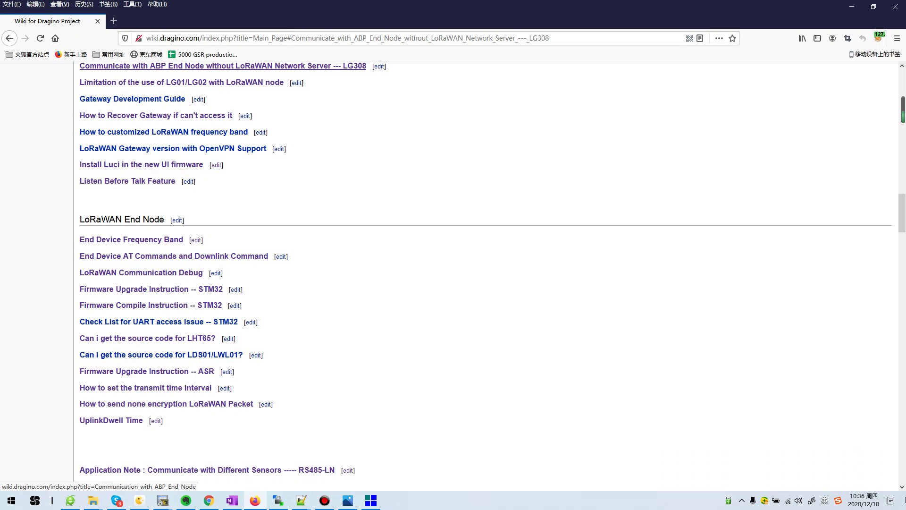
left_click(222, 65)
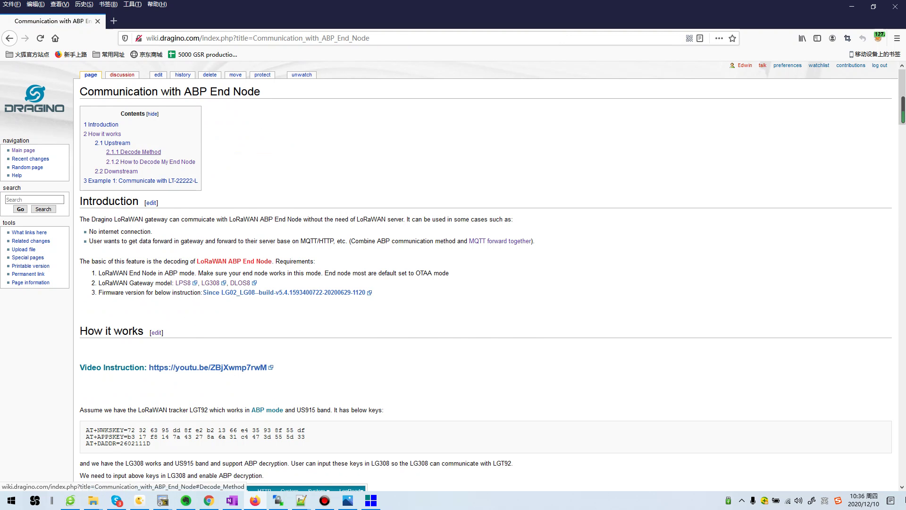
left_click(133, 152)
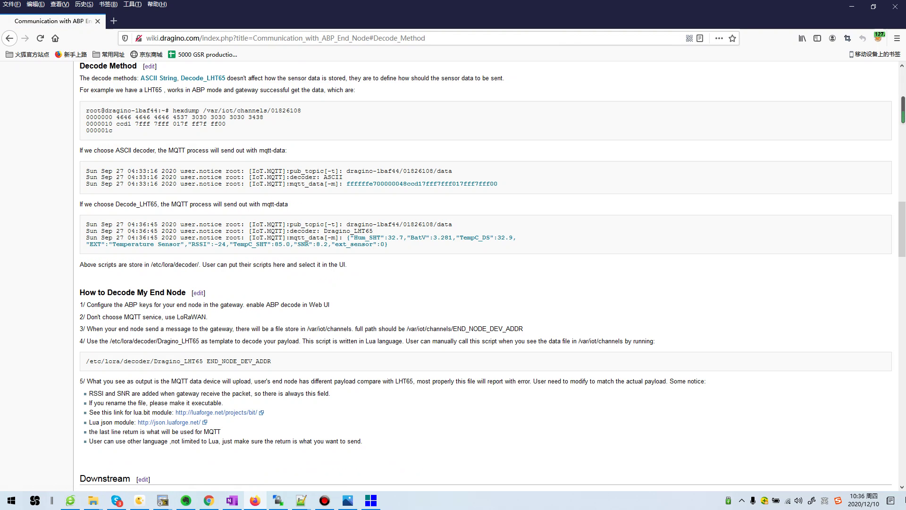
left_click(852, 6)
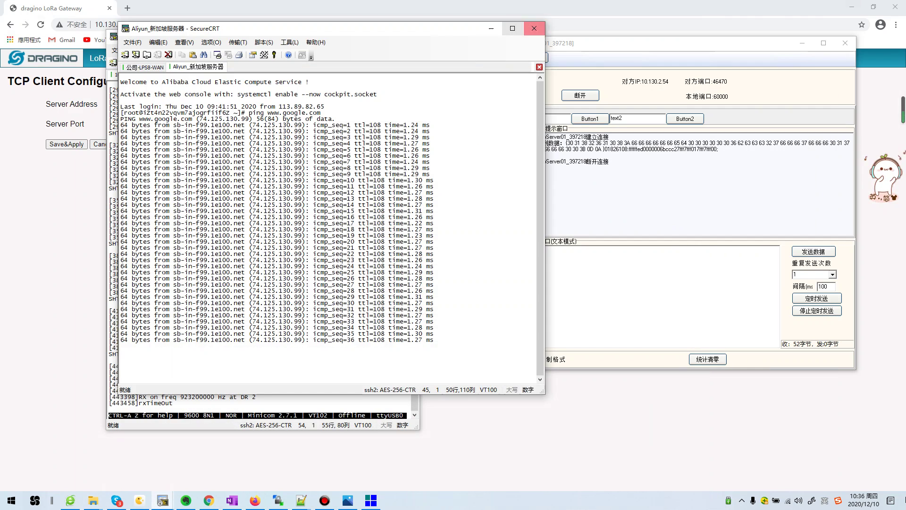
Minimize the Aliyun SecureCRT window and display the ABP_To_TCP.png network diagram
left_click(491, 28)
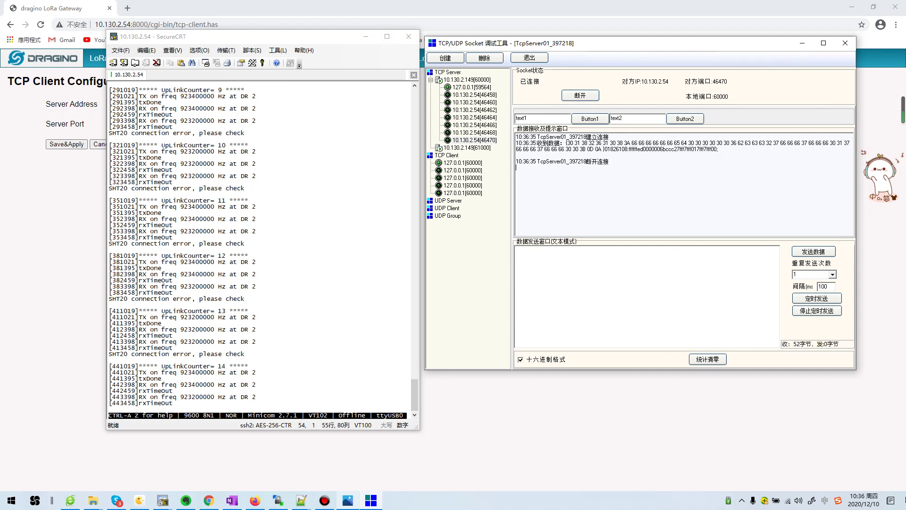
left_click(347, 500)
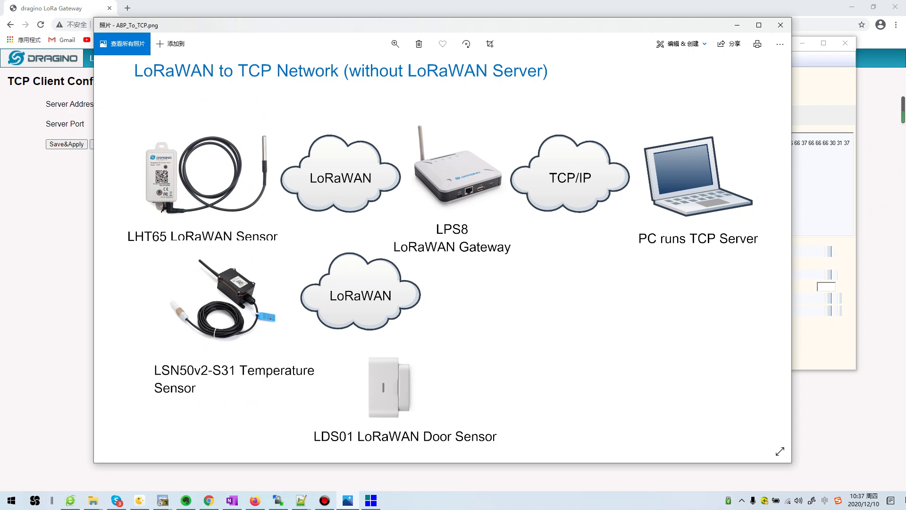
Open /usr/bin/tcp_process.sh from WinSCP in Notepad++, accept the reload prompt, and select lines 7–60
left_click(278, 500)
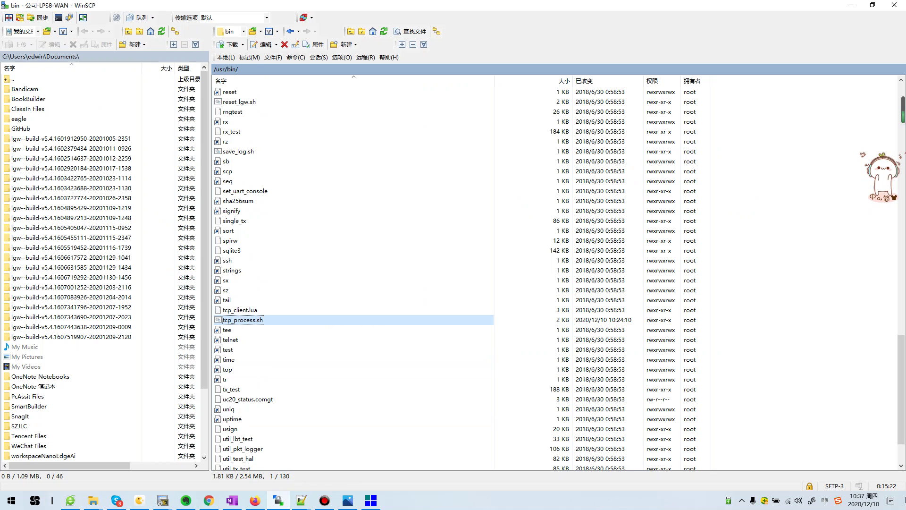
double_click(283, 319)
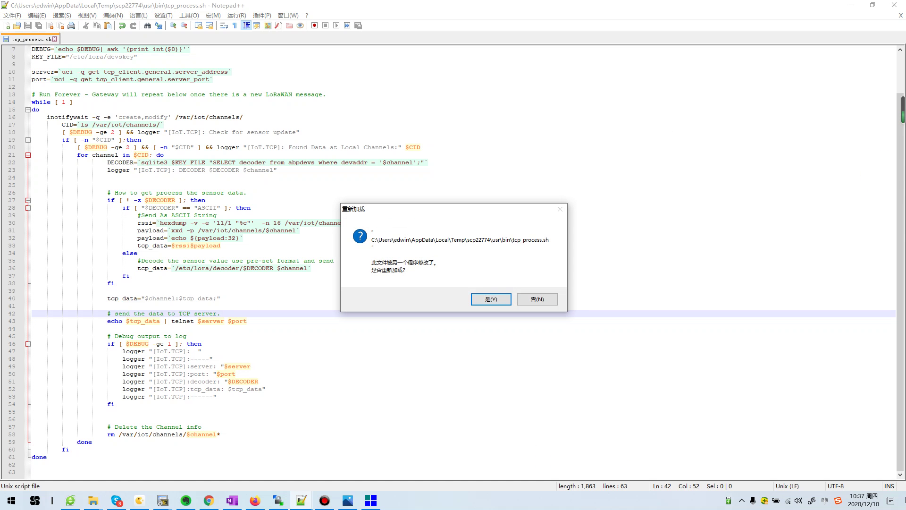
key("Tab")
key("Return")
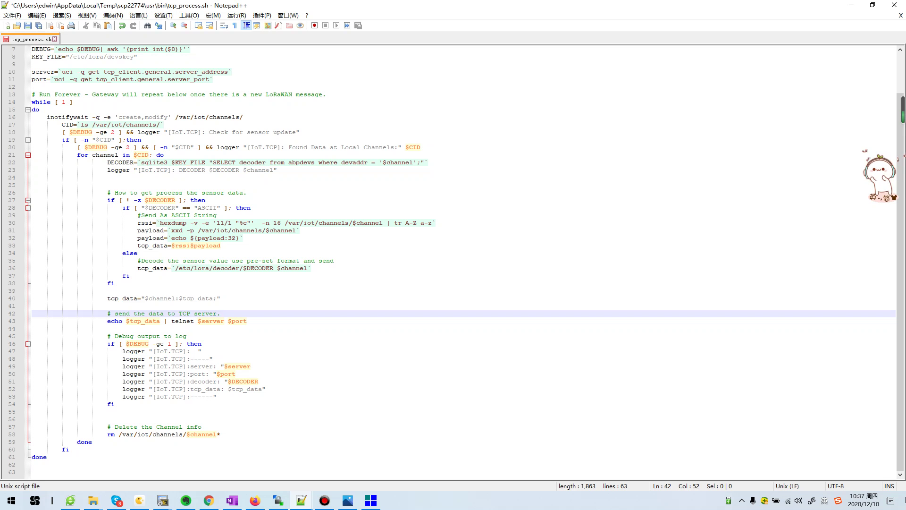
left_click_drag(32, 49, 70, 450)
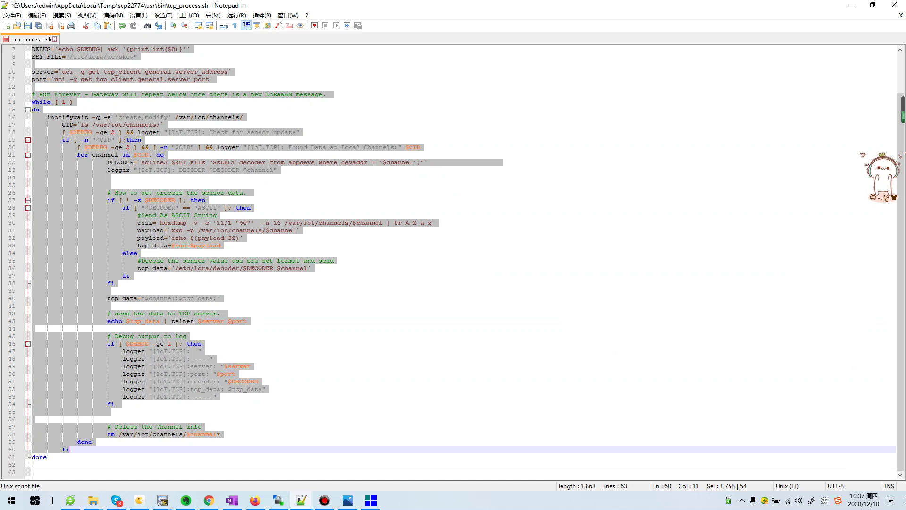